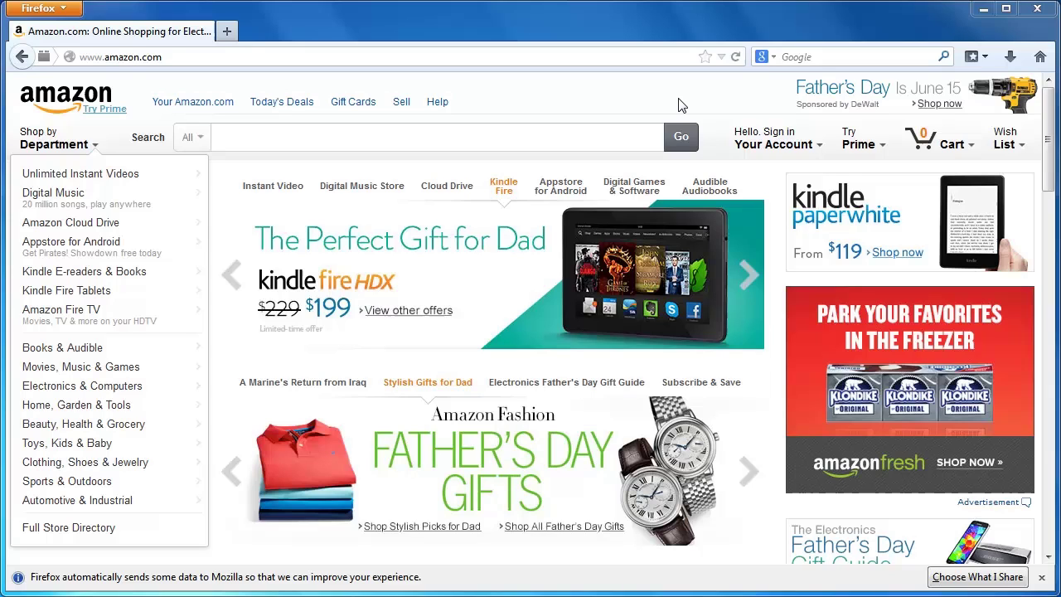
- Replace the Firefox address with woothemes.com/products/amazon-payments-advanced
left_click(386, 54)
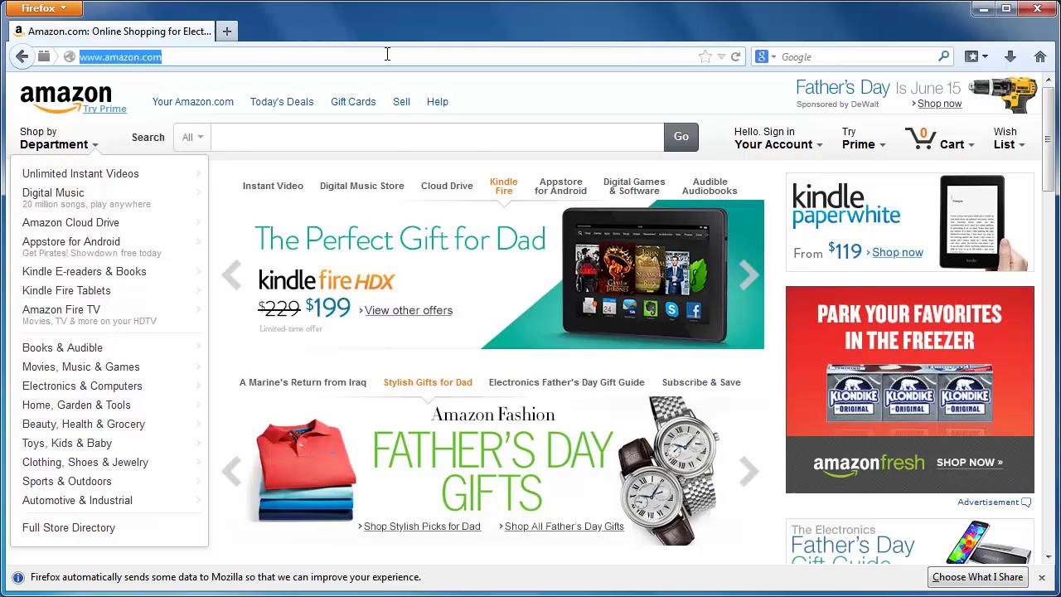
type("woothemes.")
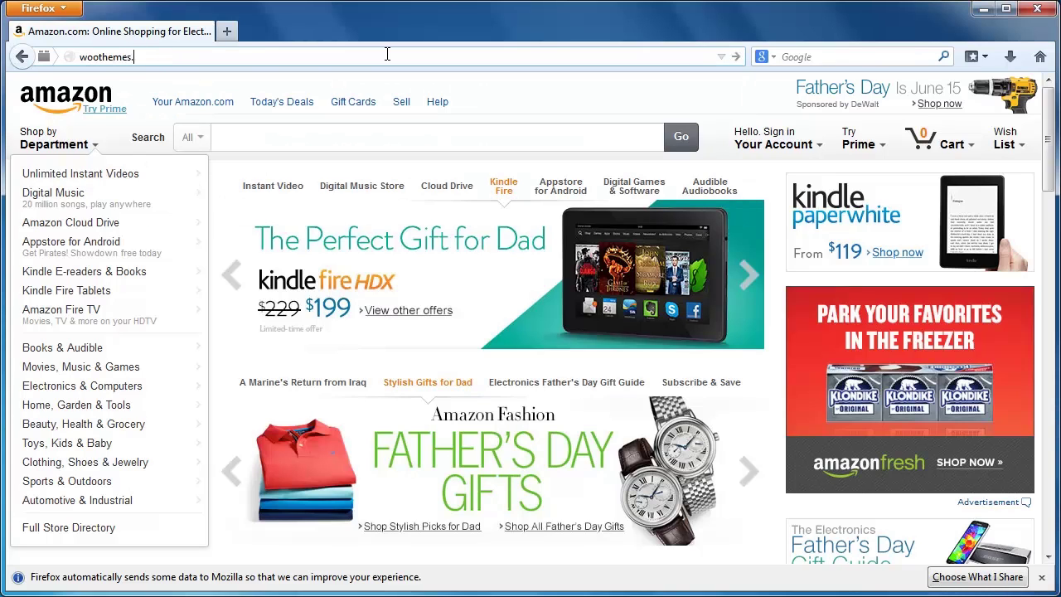
type("com/products/amazon-")
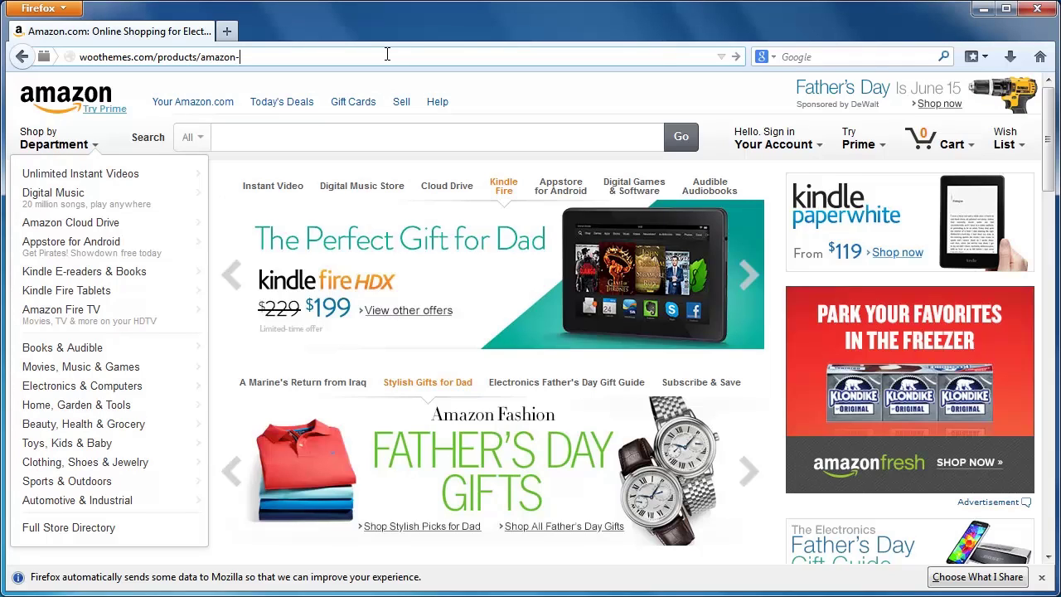
type("payments-advanced")
- Load the product page and add the free single-site Amazon Payments Advanced licence ($0.00) to the cart
key("Return")
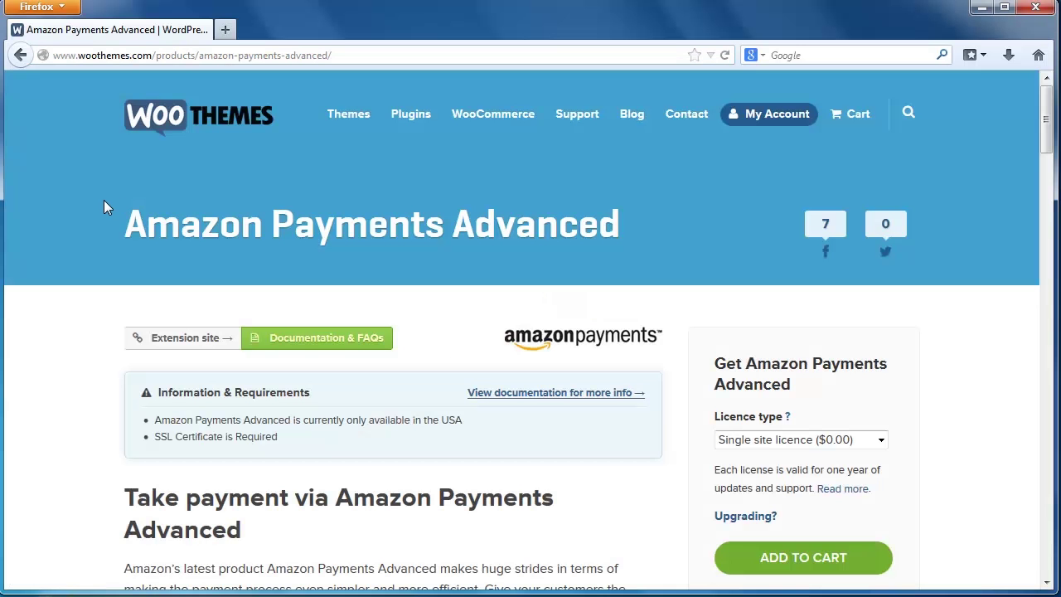
scroll(102, 206, "down", 2)
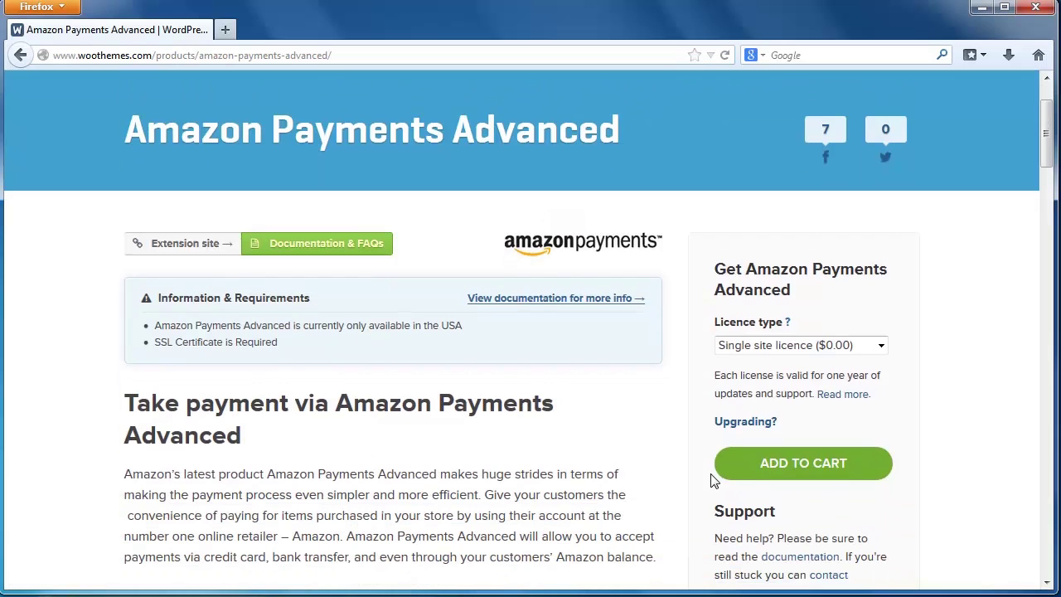
left_click(812, 471)
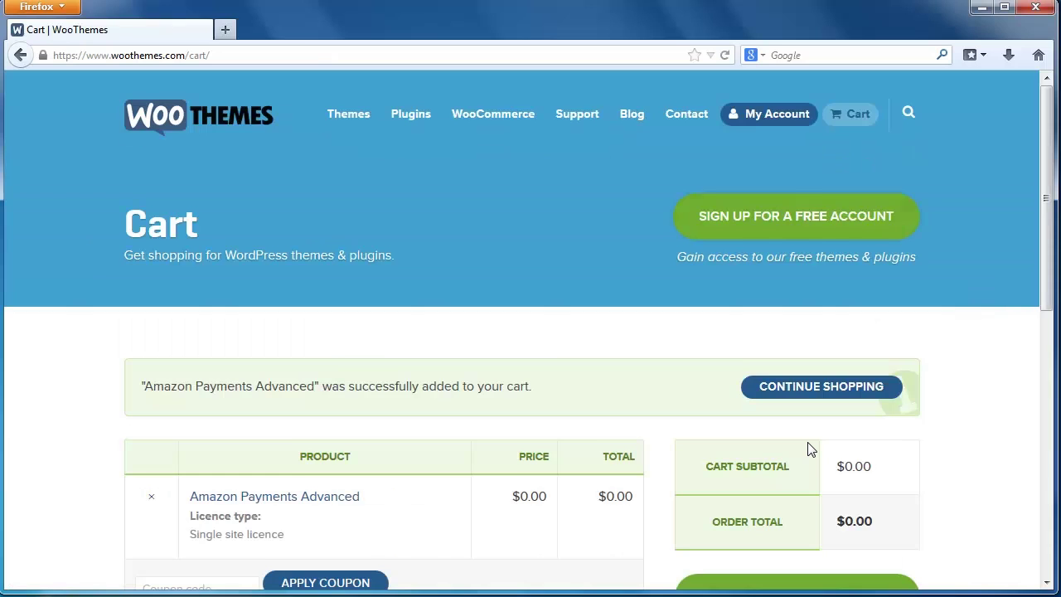
scroll(811, 448, "down", 2)
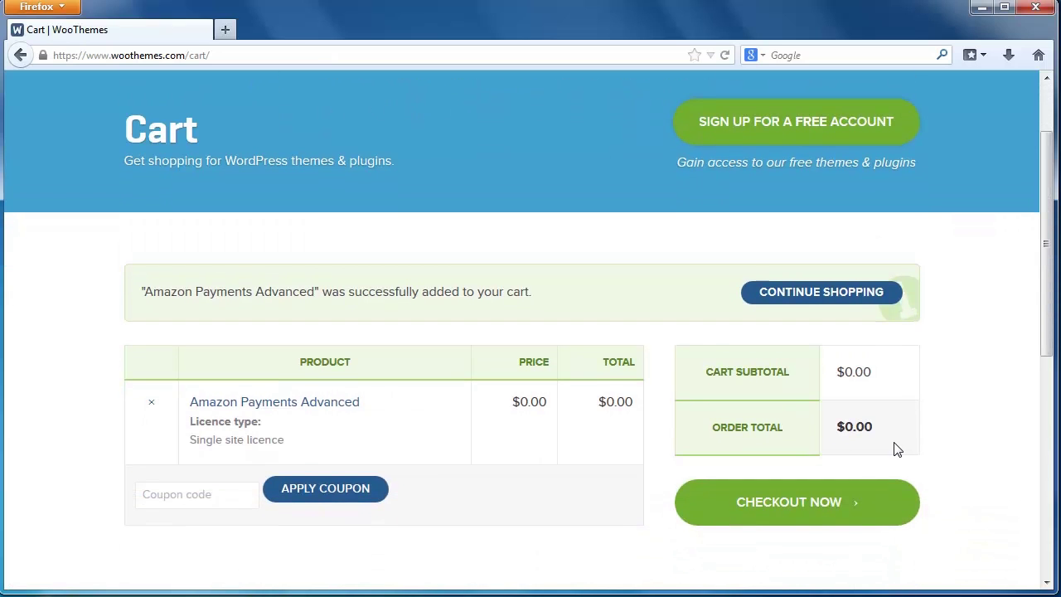
- Proceed to checkout, log in as a returning customer and place the $0.00 order
left_click(778, 515)
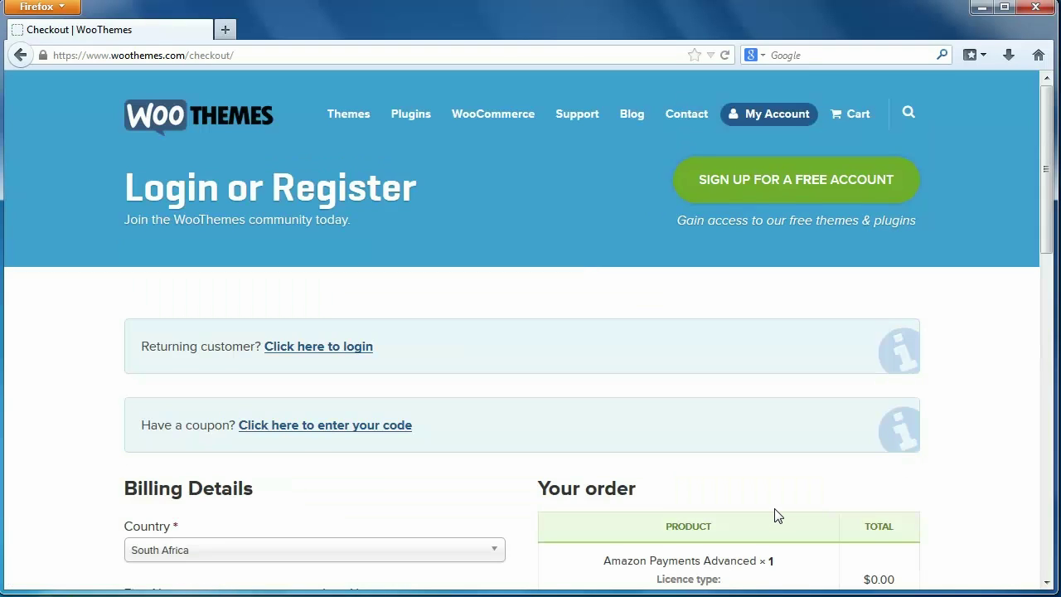
left_click(345, 348)
scroll(346, 353, "down", 2)
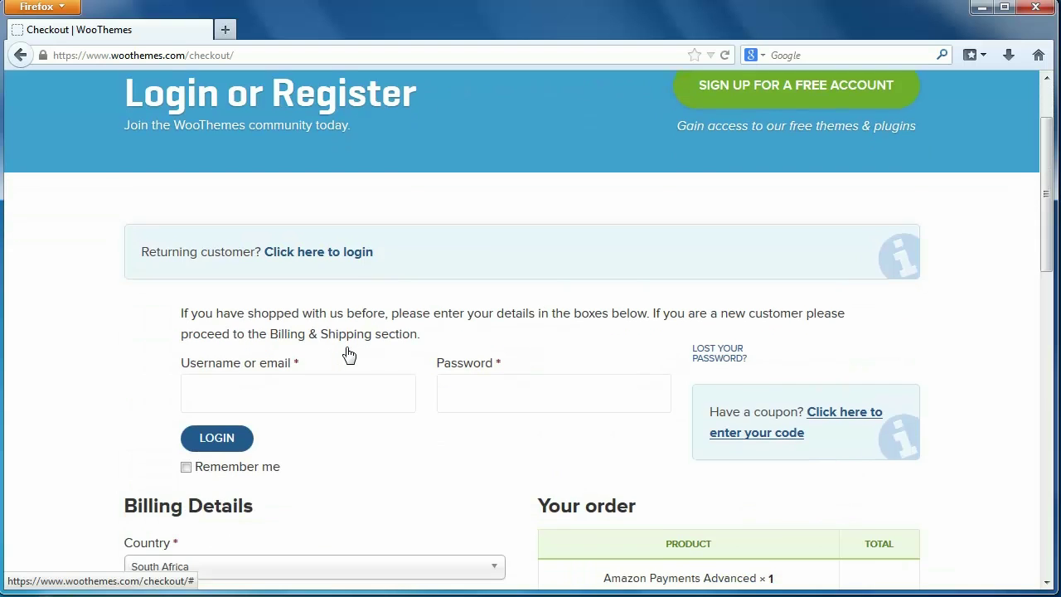
scroll(348, 354, "down", 7)
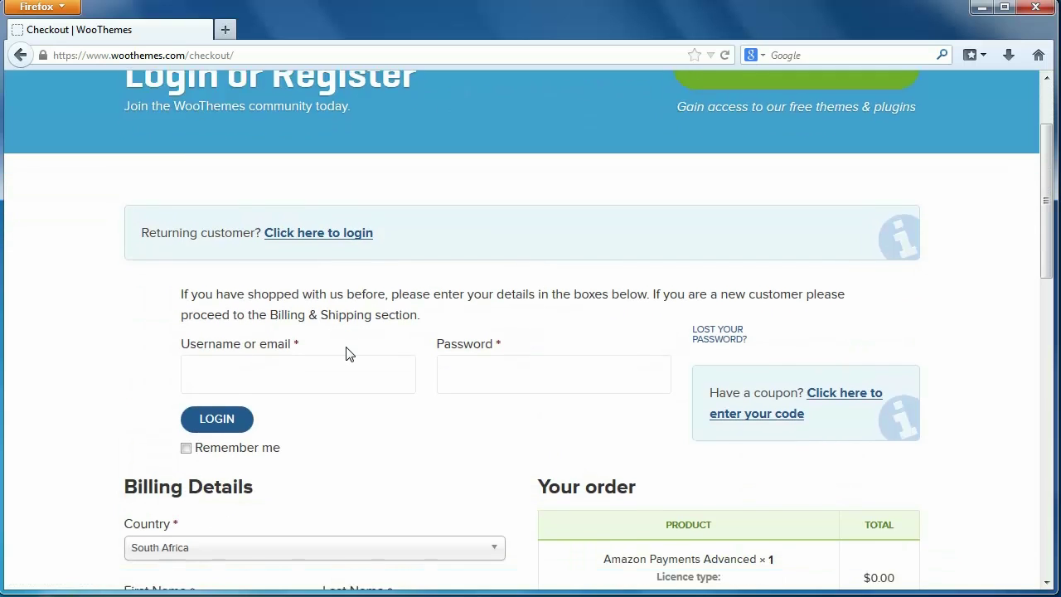
scroll(353, 349, "down", 1)
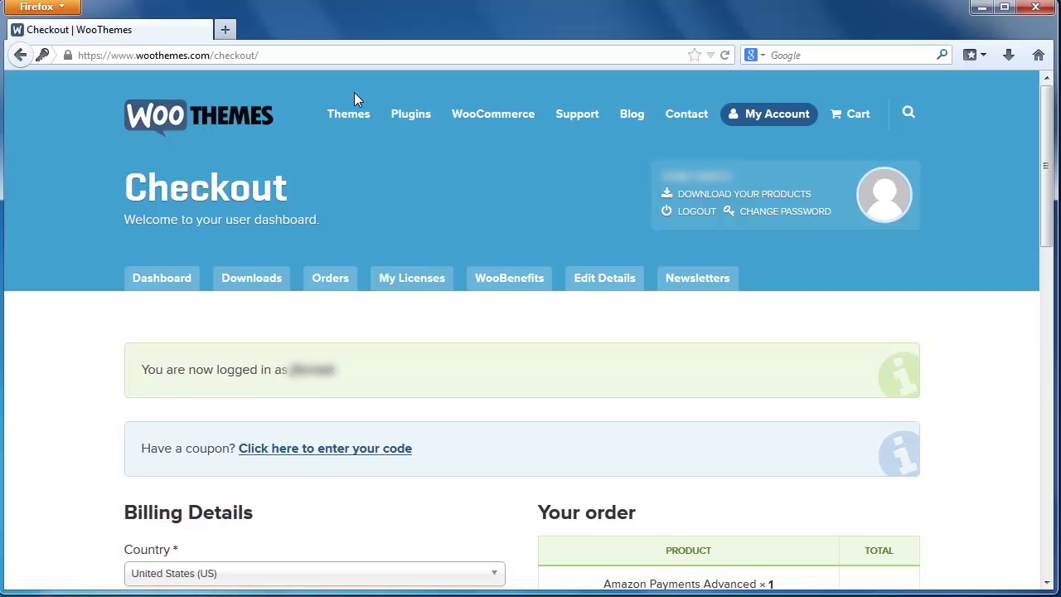
scroll(353, 96, "down", 8)
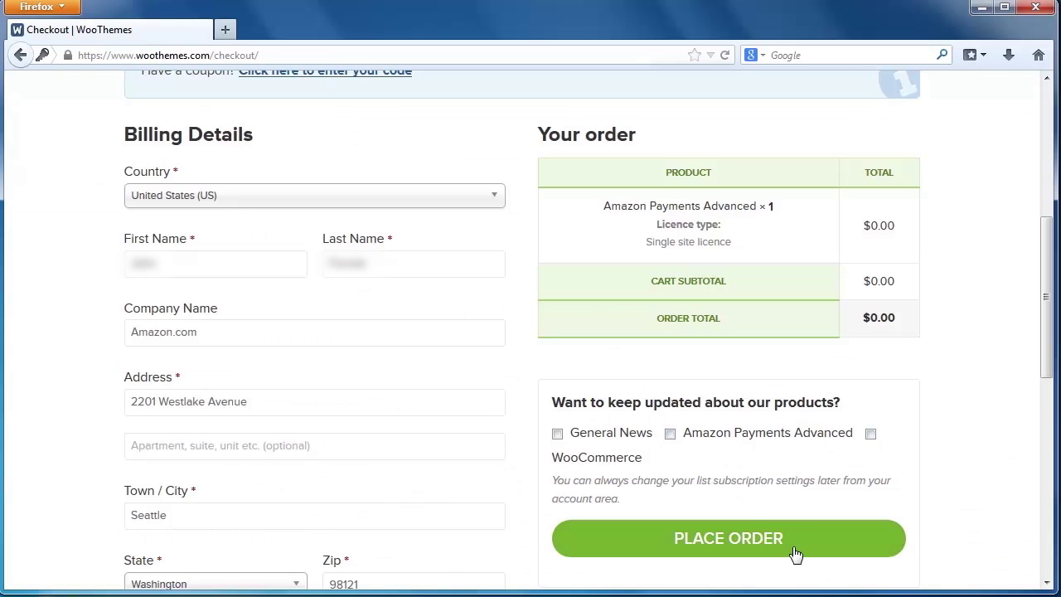
left_click(783, 539)
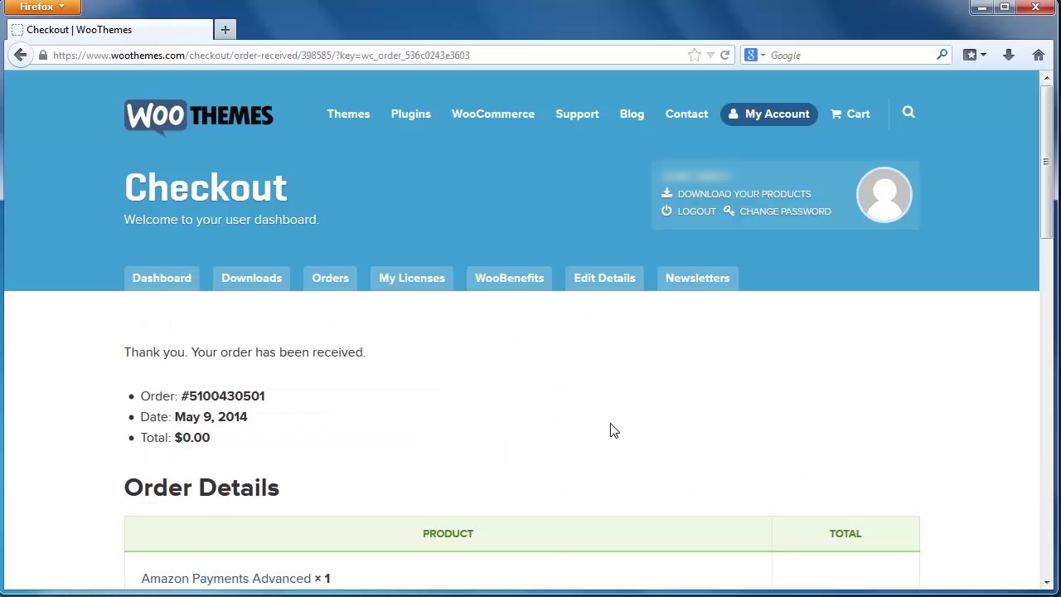
- Download woocommerce-gateway-amazon-payments-advanced.zip and save it to the computer
scroll(506, 357, "down", 6)
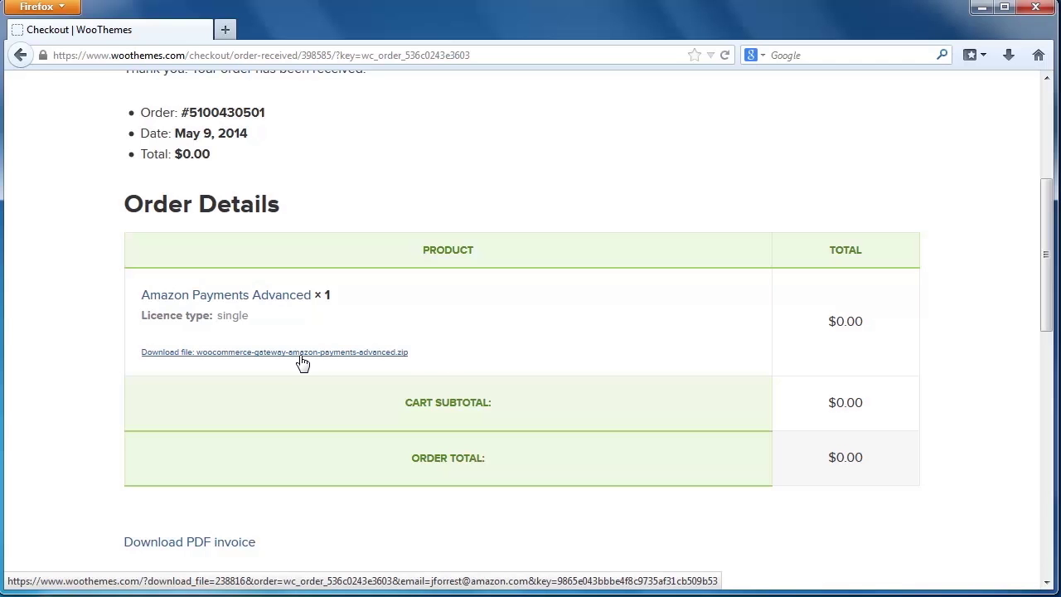
left_click(301, 357)
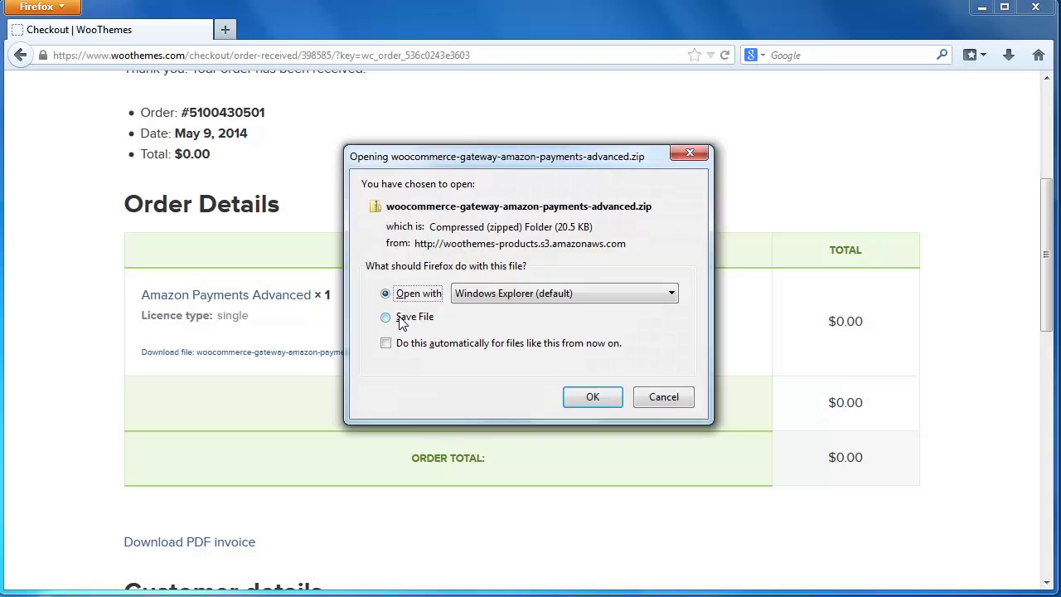
left_click(401, 320)
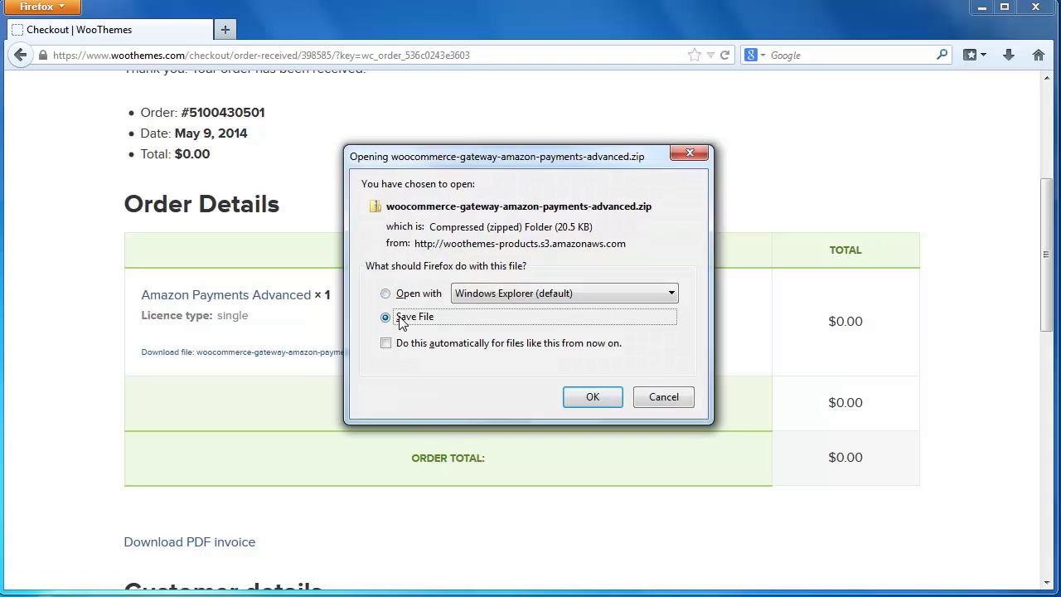
left_click(591, 400)
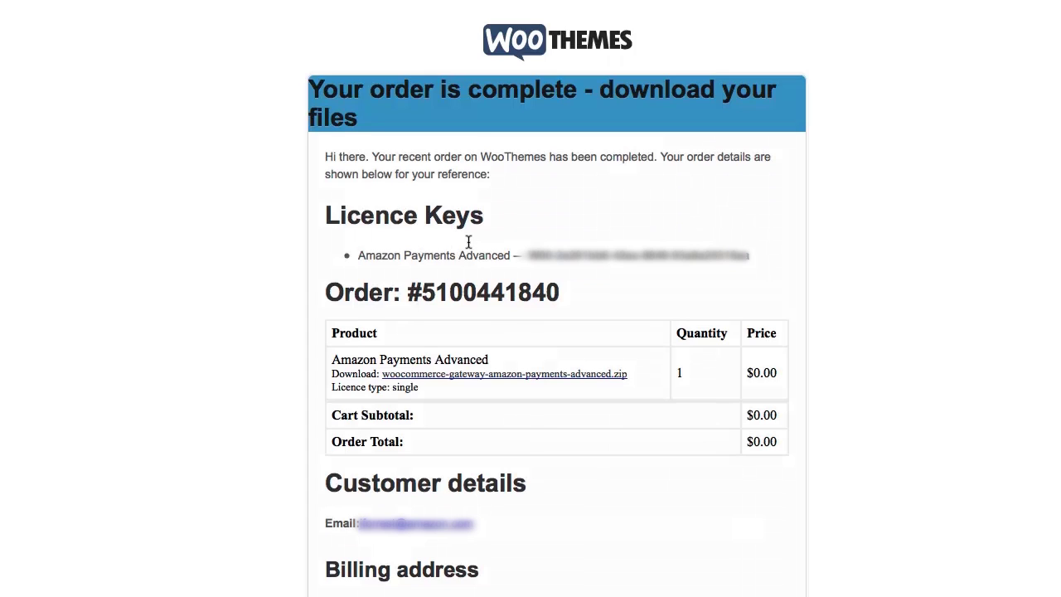
- Select the Amazon Payments Advanced licence key in the order-complete email
left_click_drag(523, 248, 755, 257)
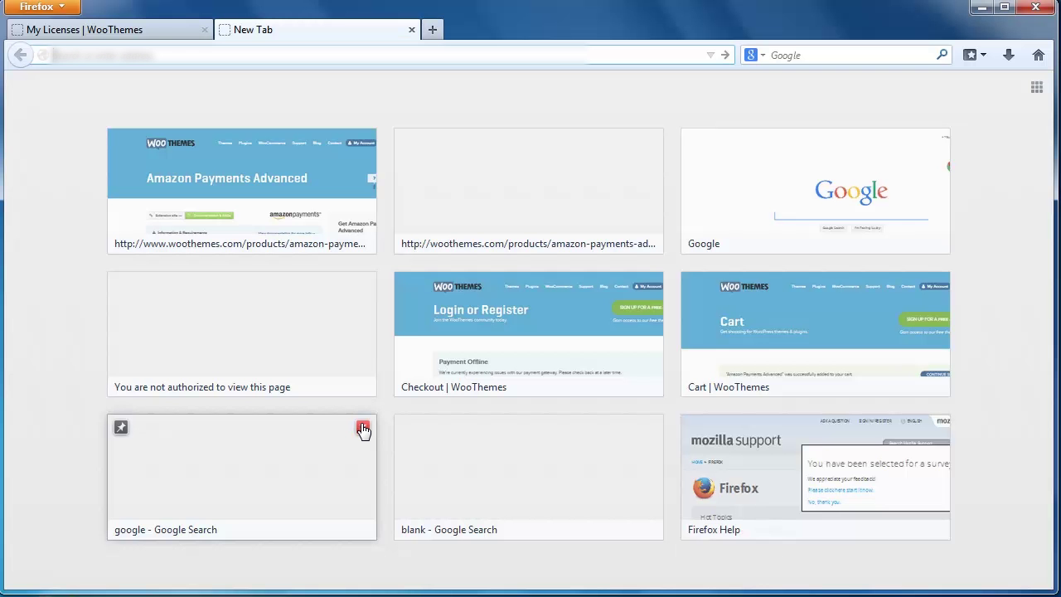
- Load localhost/woo-demo/wp-admin and show the Plugins list with only WooCommerce 2.1.8
type("localhost")
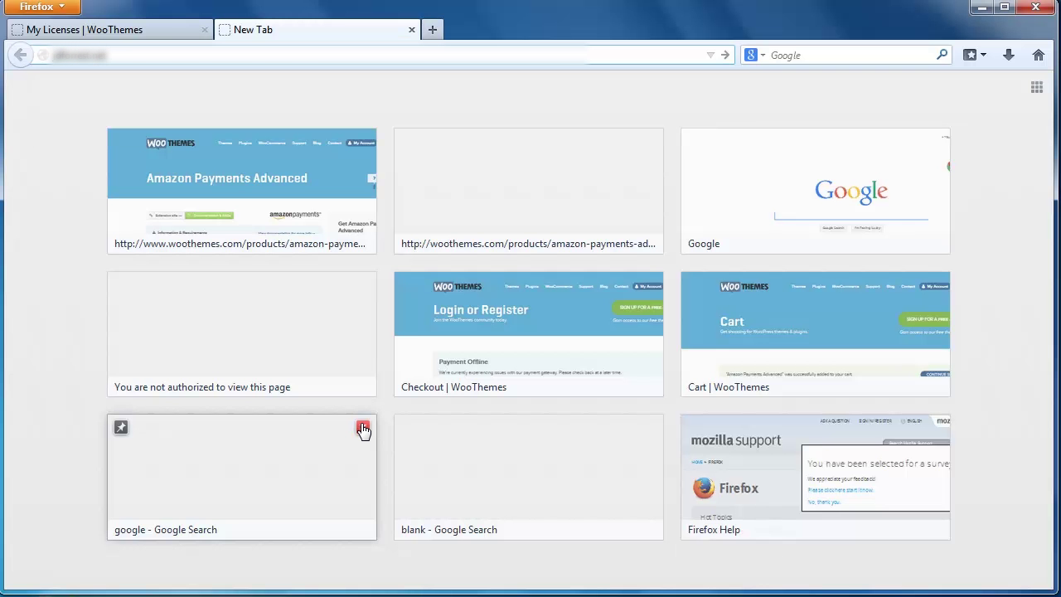
type("/woo-demo")
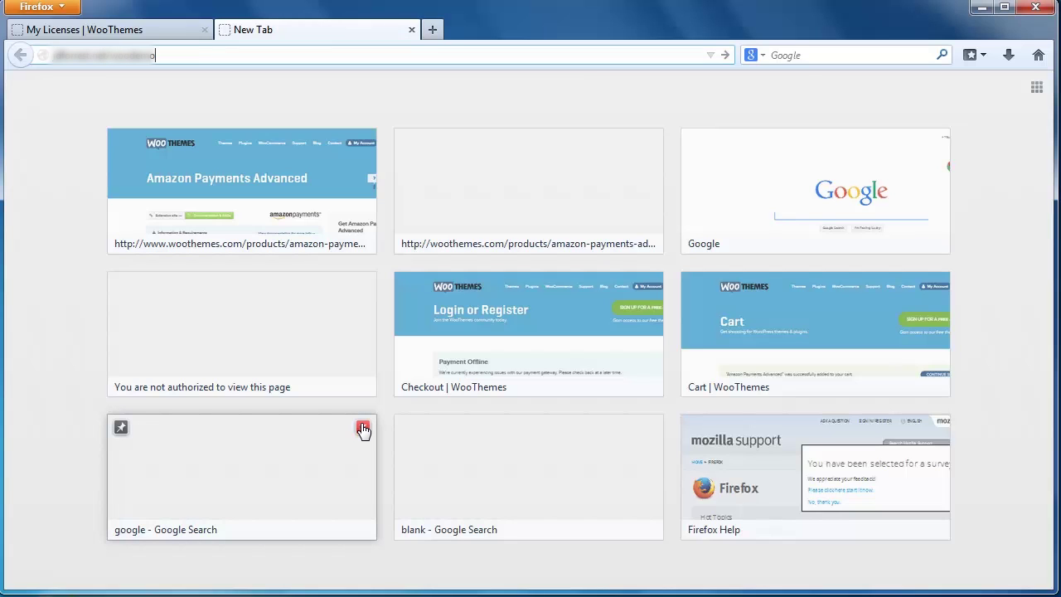
type("/wp-admin")
key("Return")
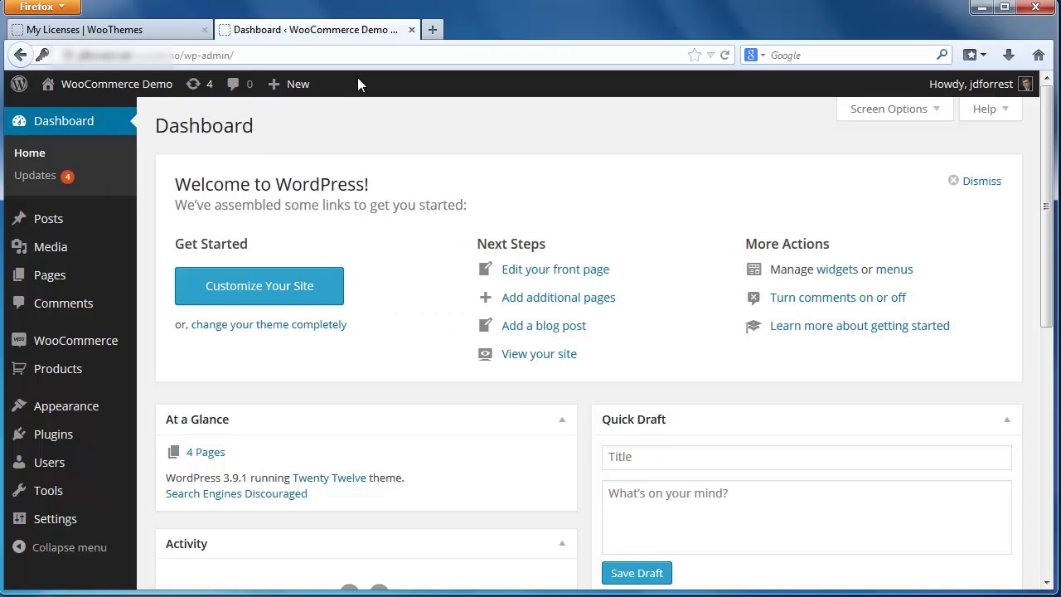
mouse_move(54, 444)
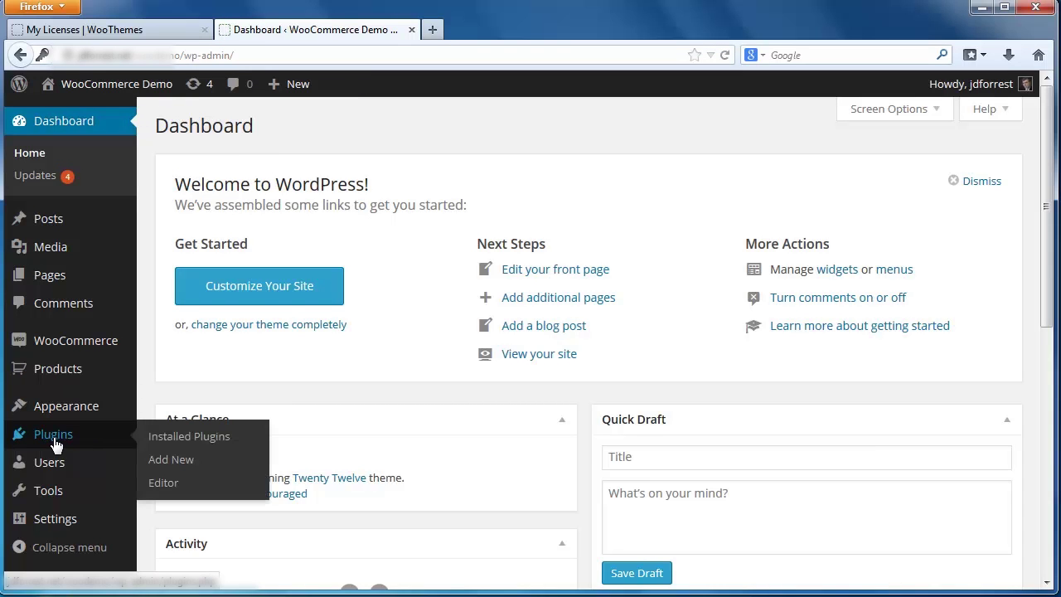
left_click(54, 445)
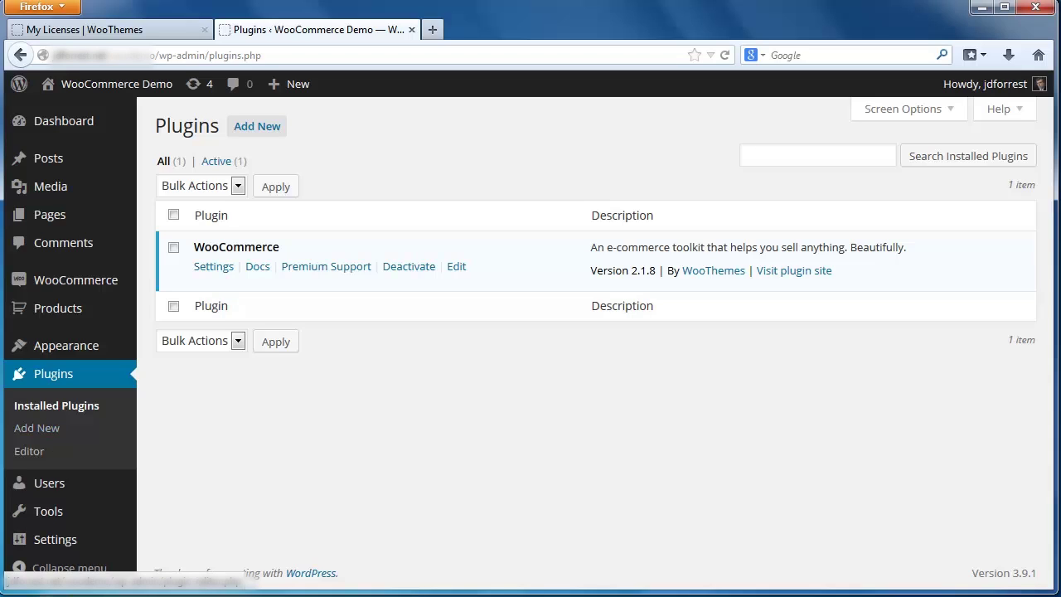
- Start a zip plugin upload and choose woocommerce-gateway-amazon-payments-advanced.zip from Downloads
left_click(253, 139)
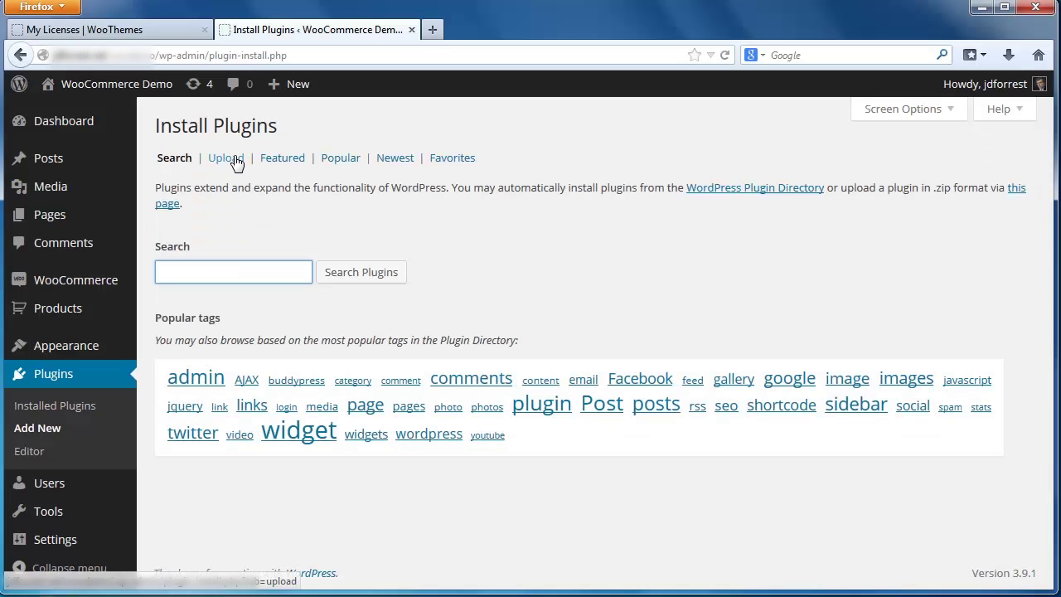
left_click(235, 159)
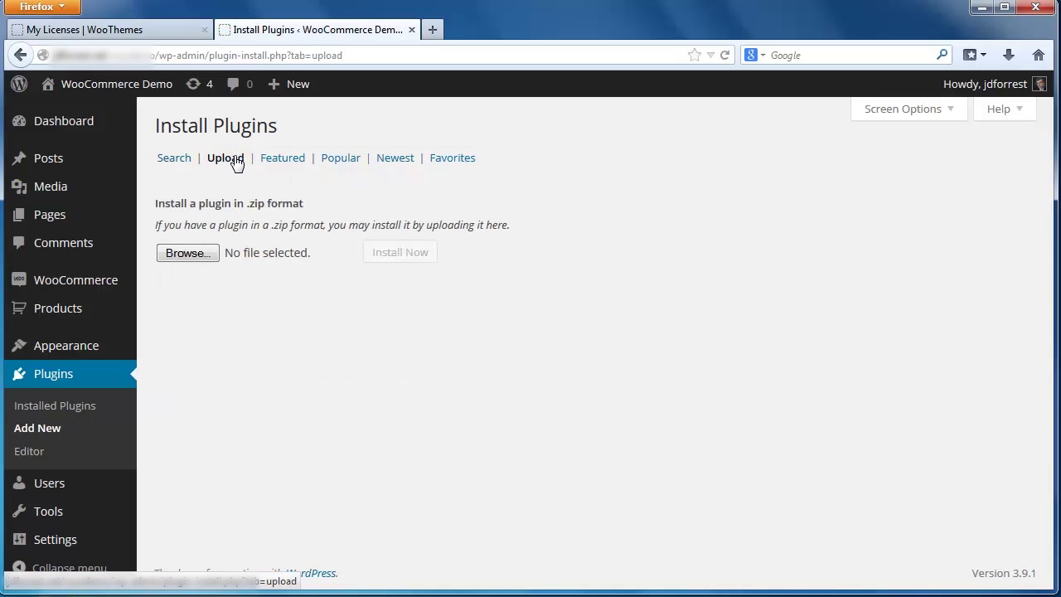
left_click(197, 257)
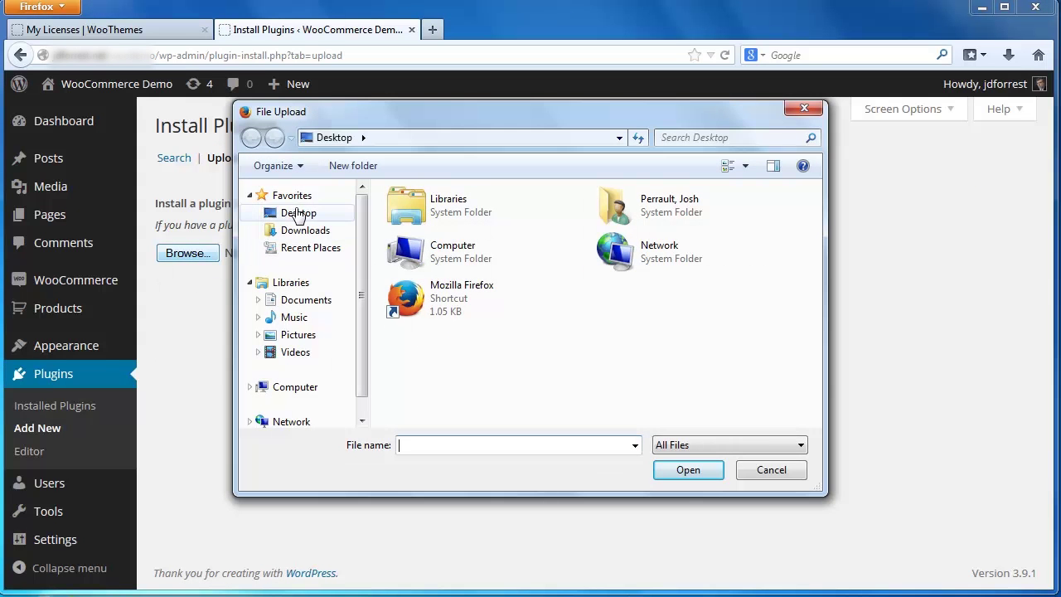
left_click(306, 233)
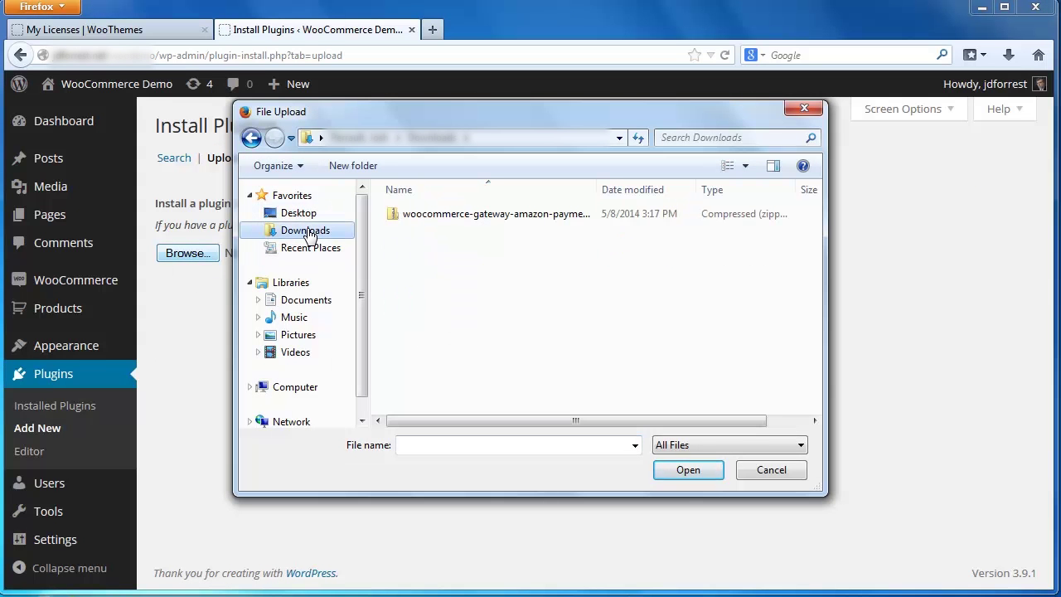
left_click(504, 215)
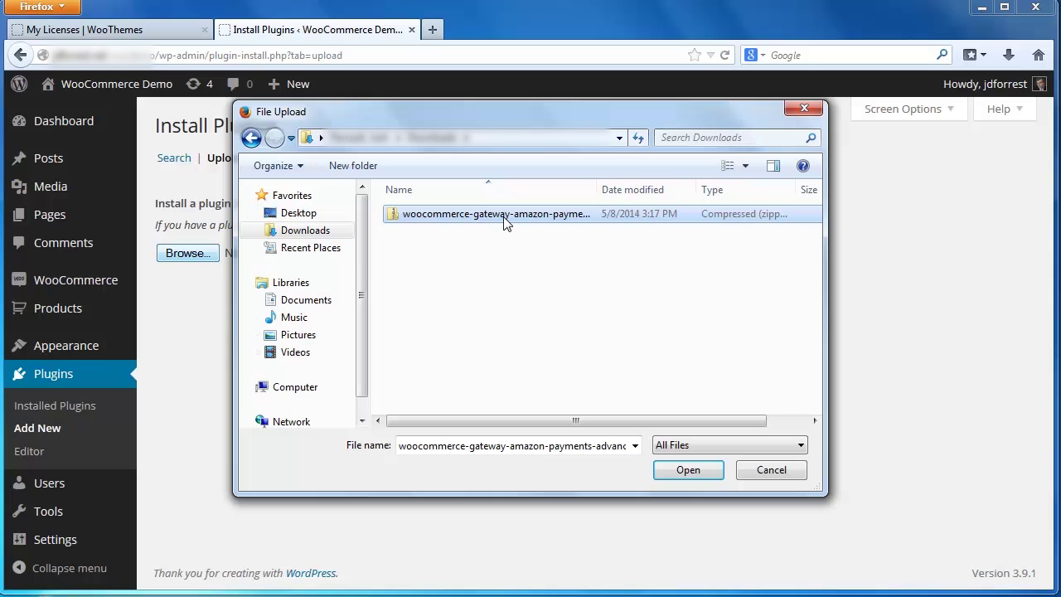
- Install the uploaded zip and activate Amazon Payments Advanced Gateway 1.2.4
left_click(677, 480)
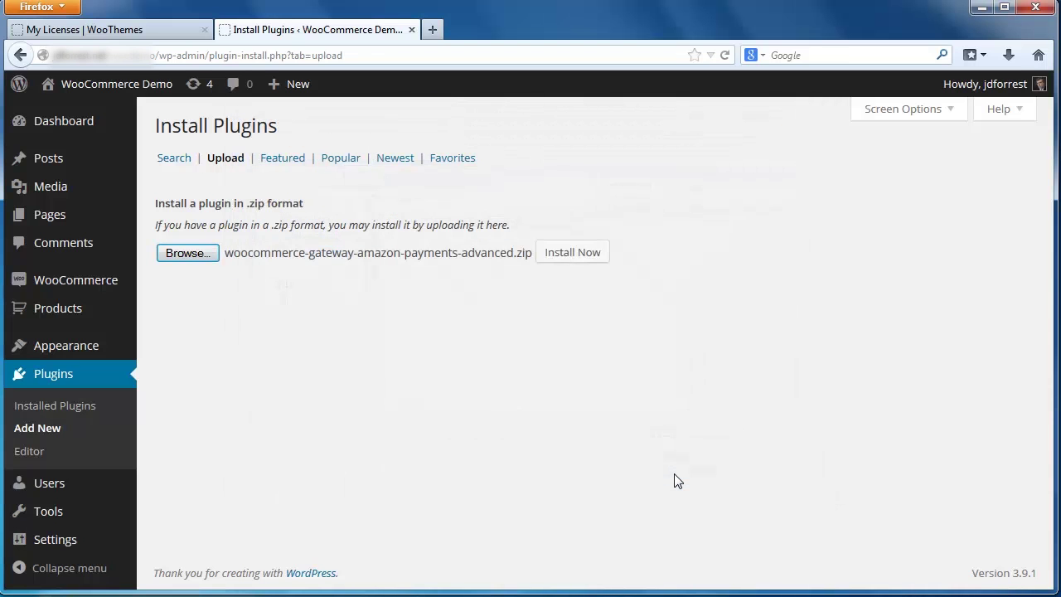
left_click(570, 265)
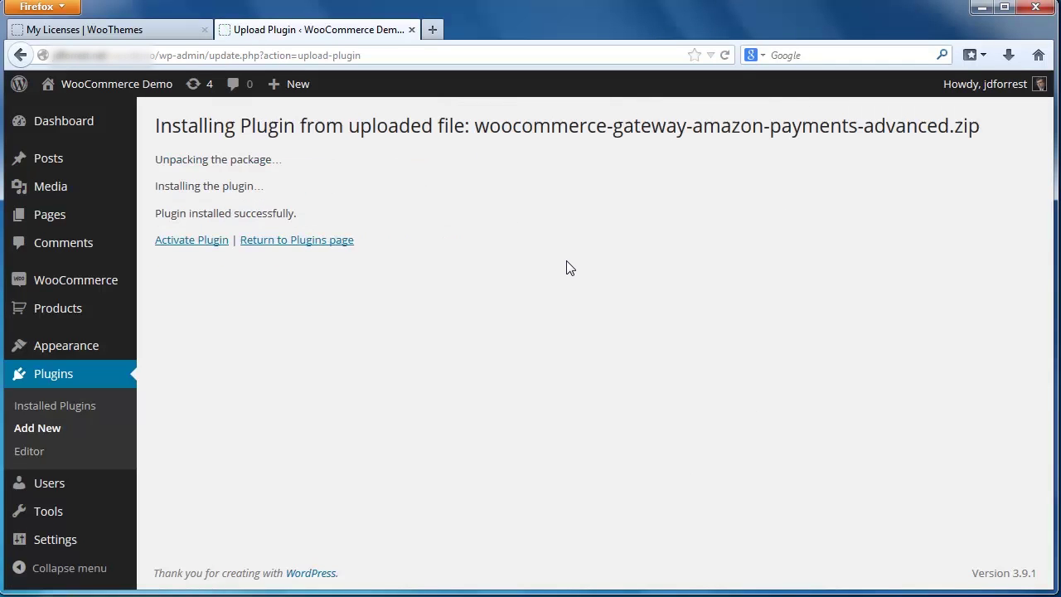
left_click(201, 248)
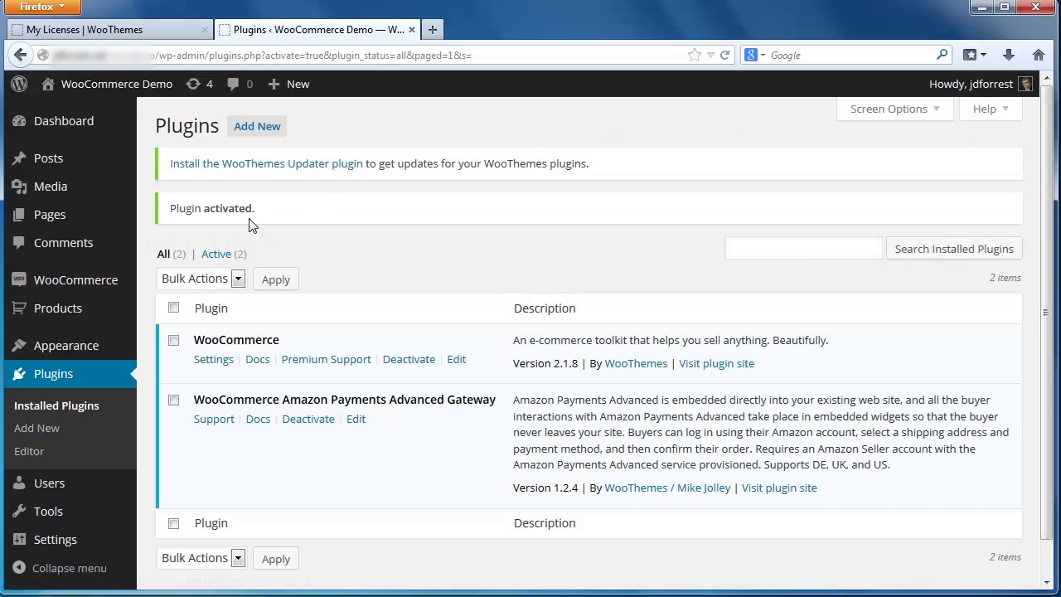
- Install WooThemes Updater 1.0.0 from the notice link and activate it
left_click(303, 172)
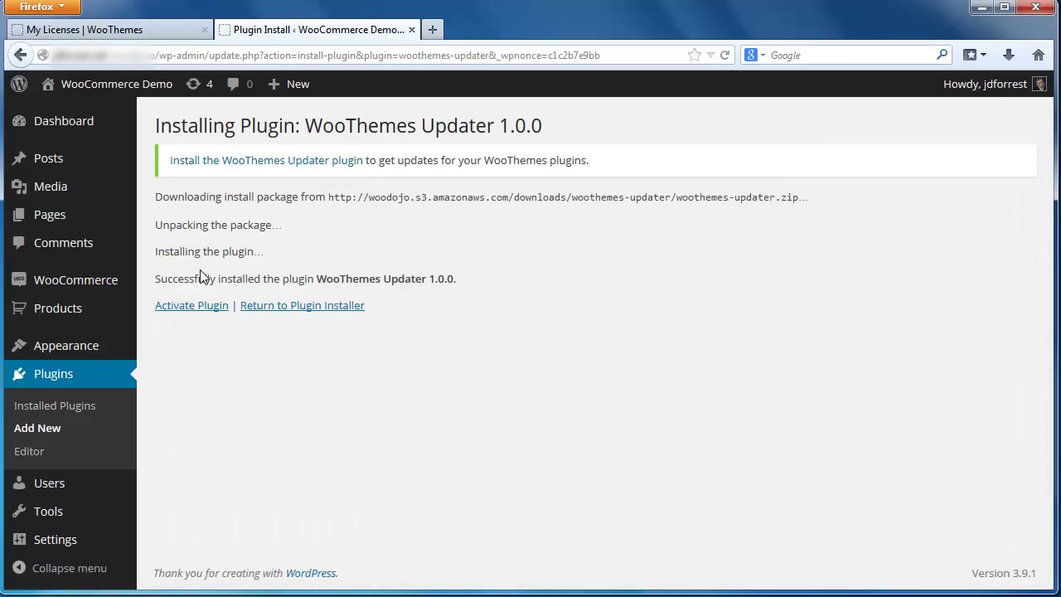
left_click(188, 314)
left_click(189, 314)
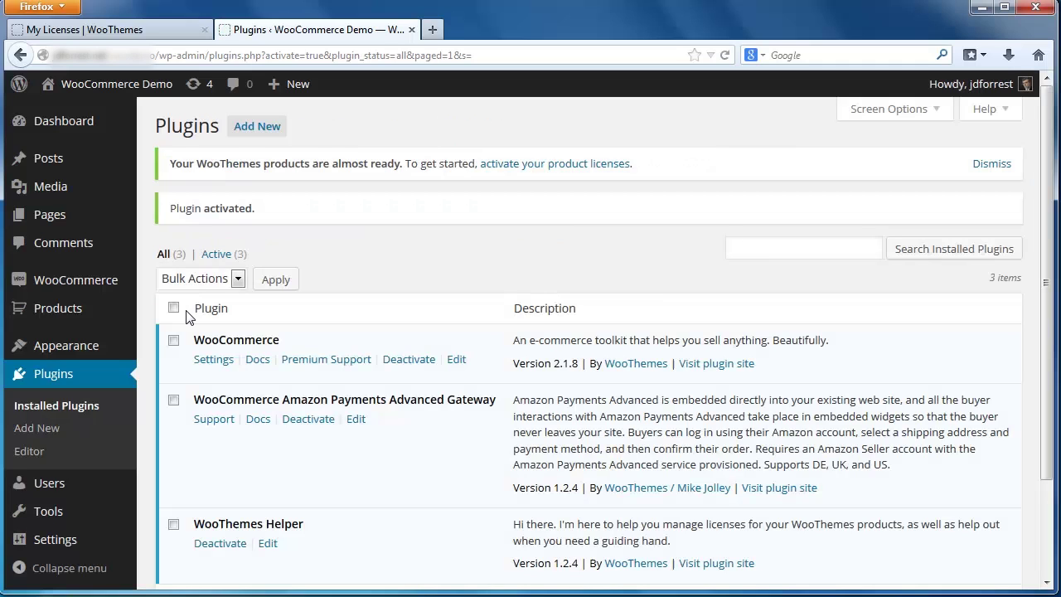
- Paste the licence key from the order email into WooThemes Helper and activate the Amazon Payments Advanced Gateway
left_click(509, 169)
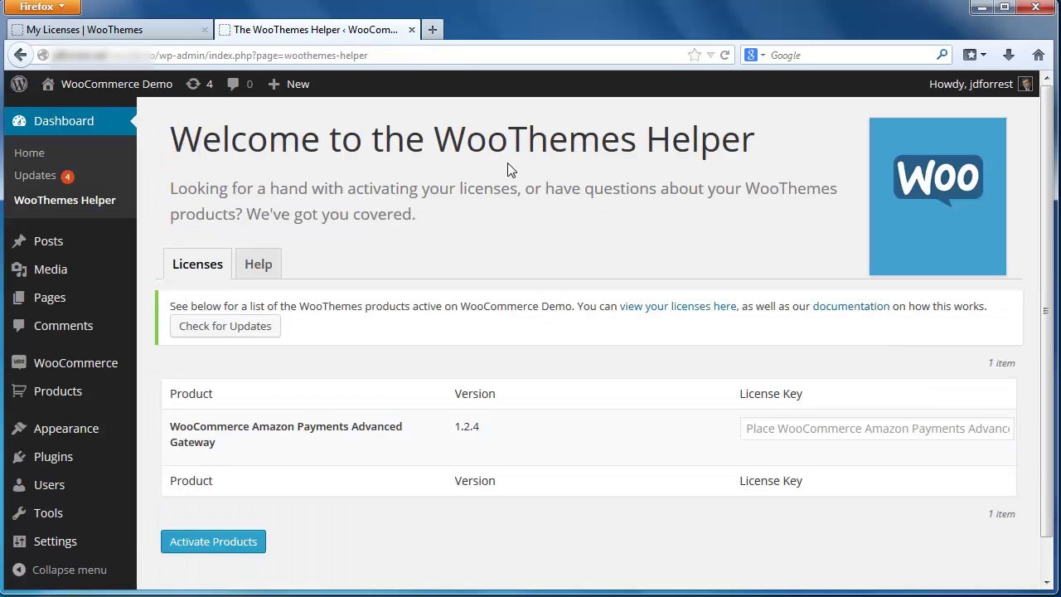
left_click_drag(524, 255, 755, 257)
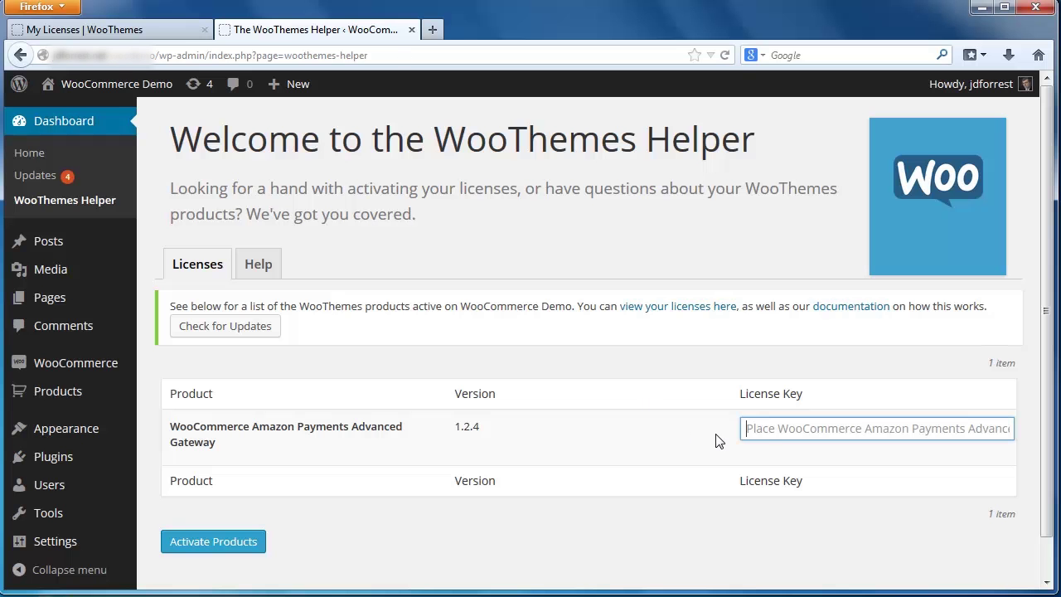
key("ctrl+v")
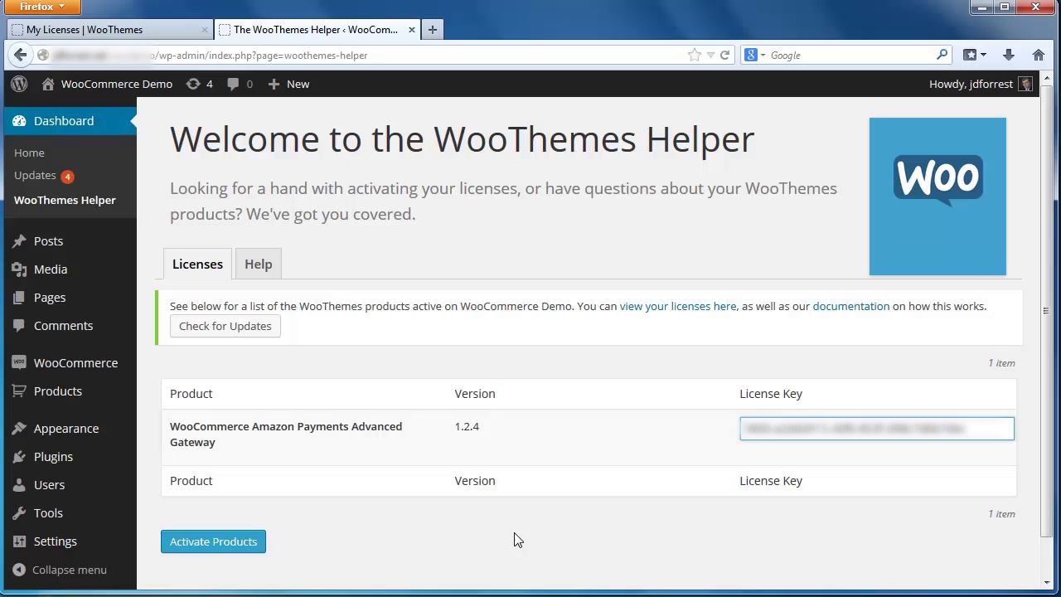
left_click(221, 551)
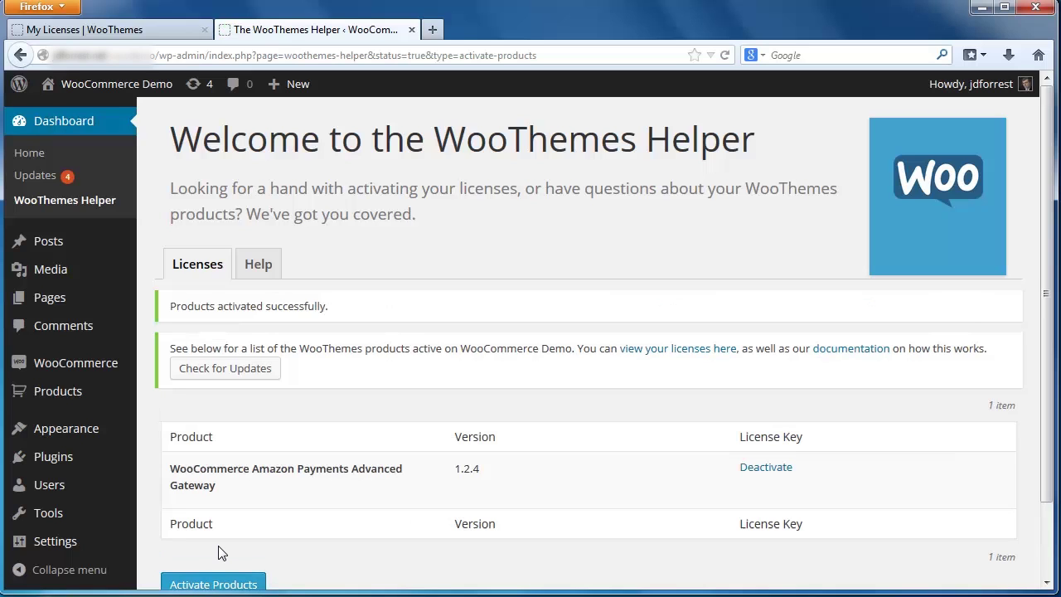
- Go from the Plugins list to WooCommerce Settings, showing the General tab
left_click(54, 463)
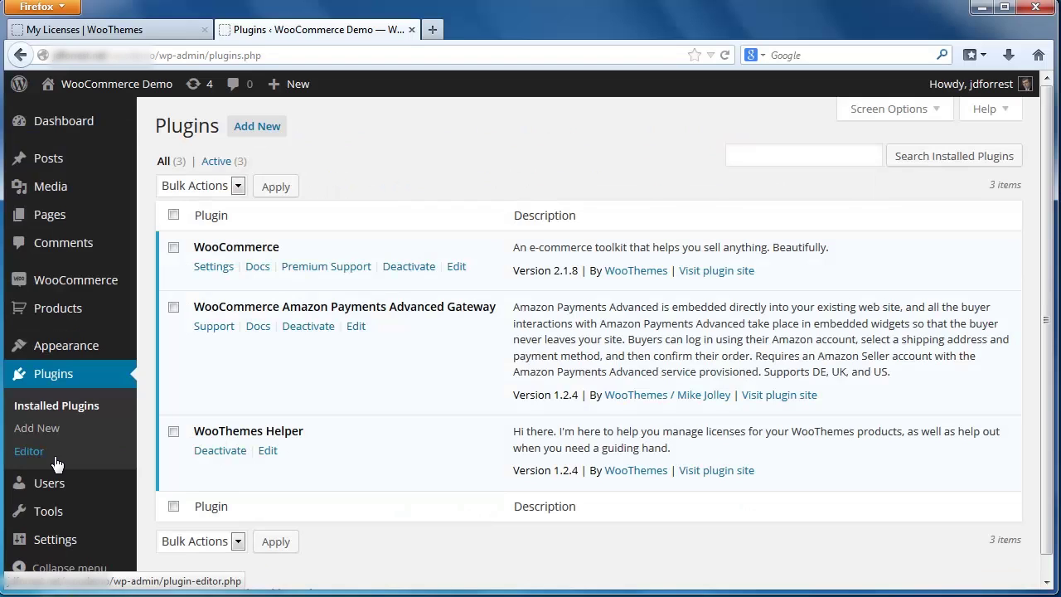
mouse_move(77, 292)
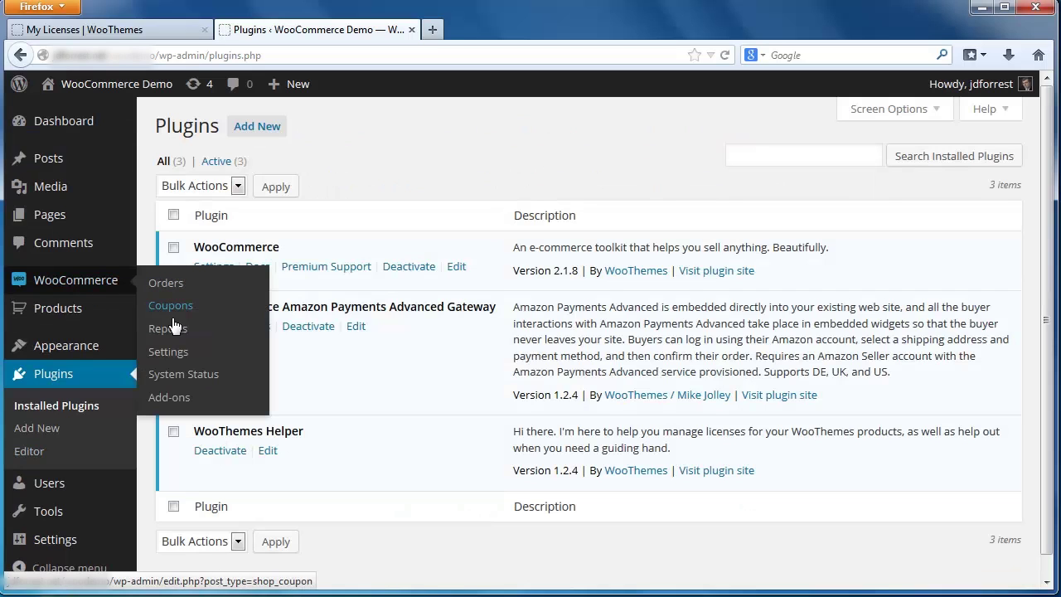
left_click(166, 352)
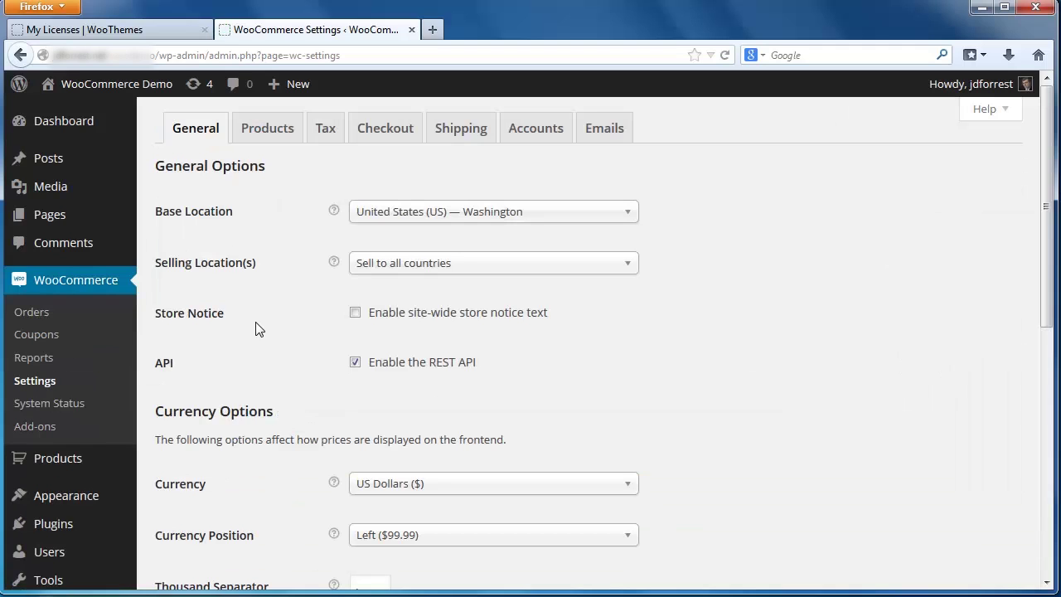
- Tick Enable Amazon Payments Advanced on the WooCommerce Checkout tab's Amazon Payments Advanced settings
left_click(394, 134)
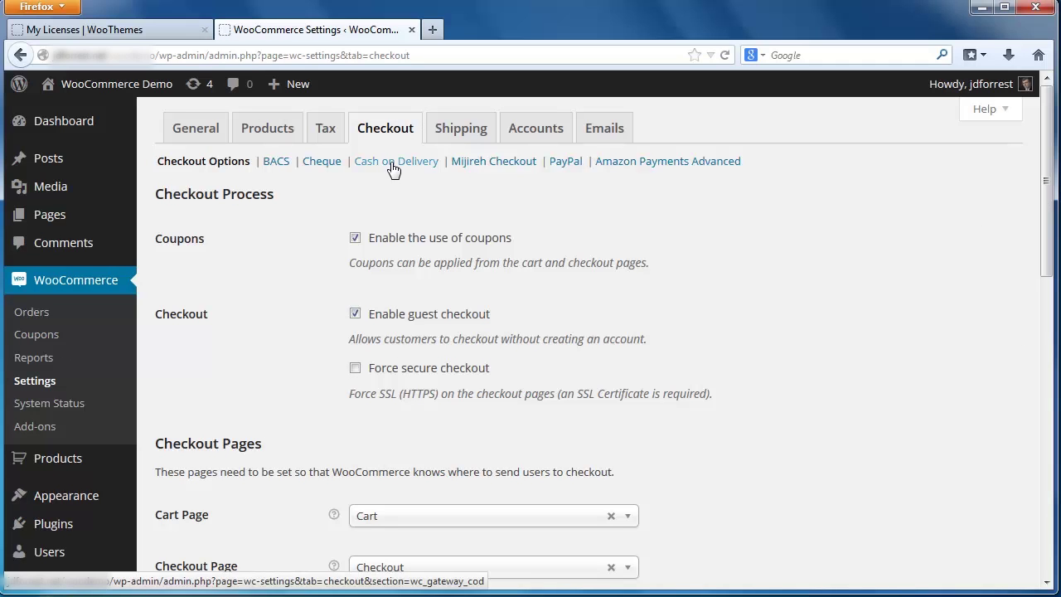
left_click(662, 162)
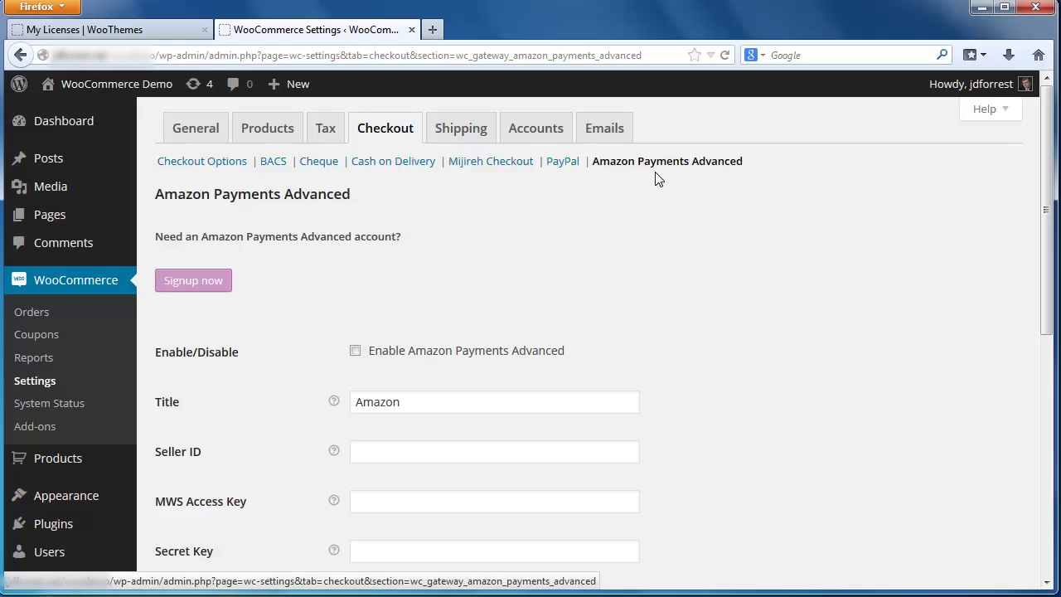
scroll(655, 181, "down", 2)
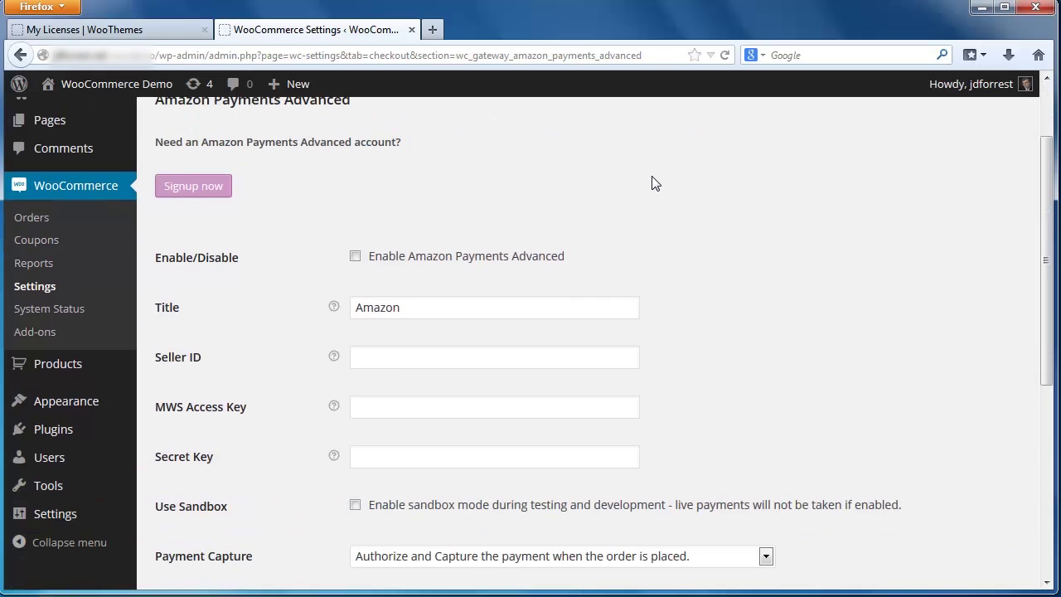
left_click(355, 257)
- Load sellercentral.amazon.com in a new tab and sign in with the seller e-mail and password
key("ctrl+t")
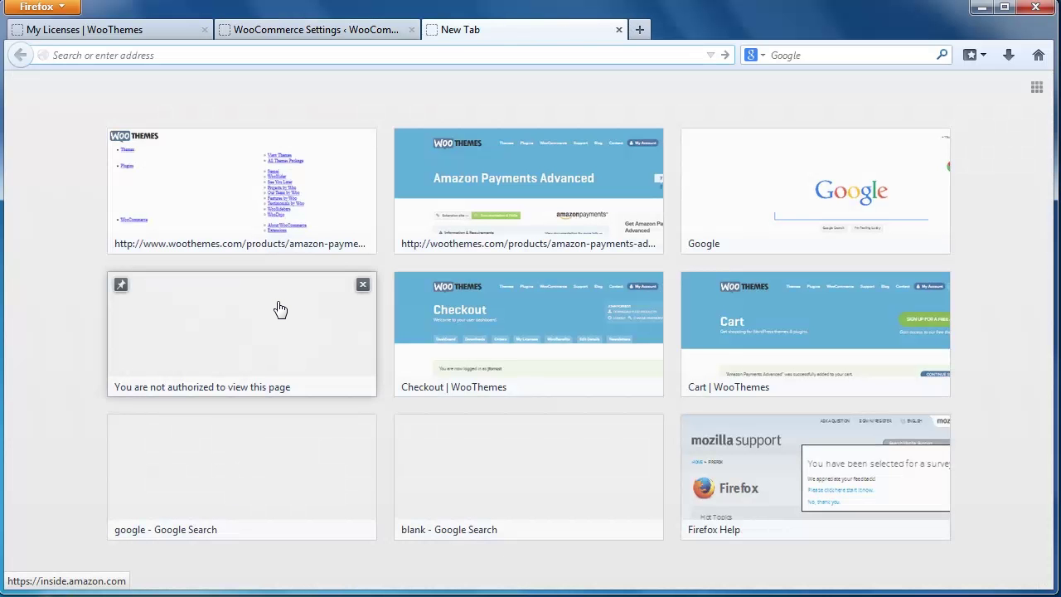
type("sellercentral.amazon.com")
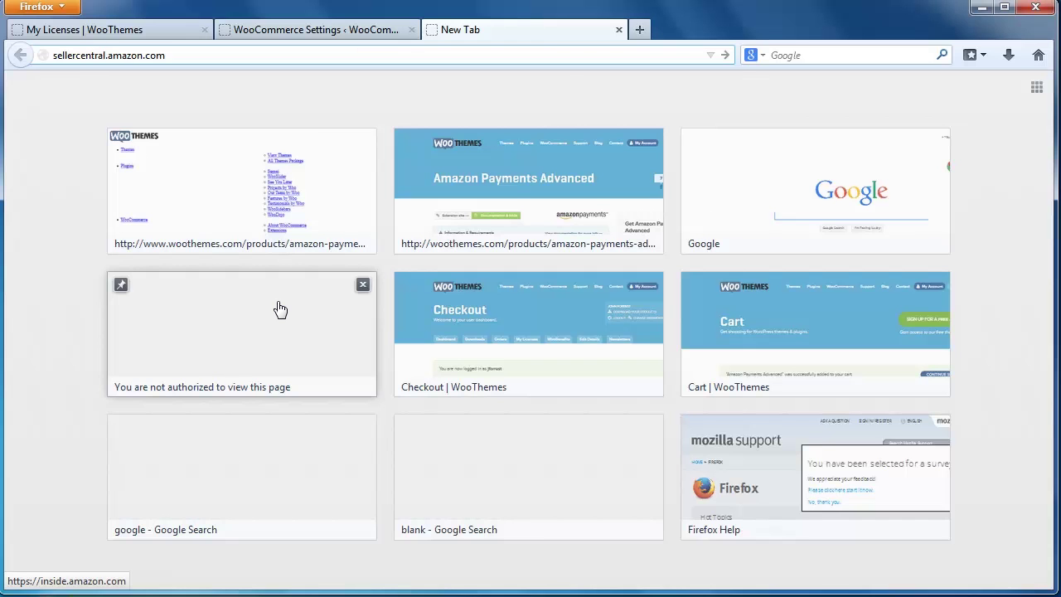
key("Return")
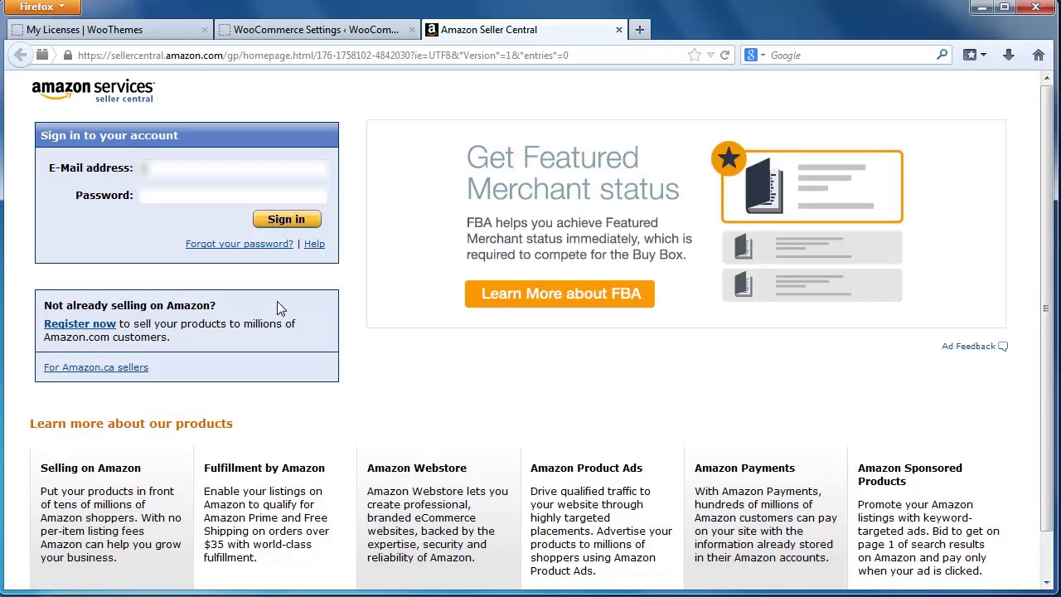
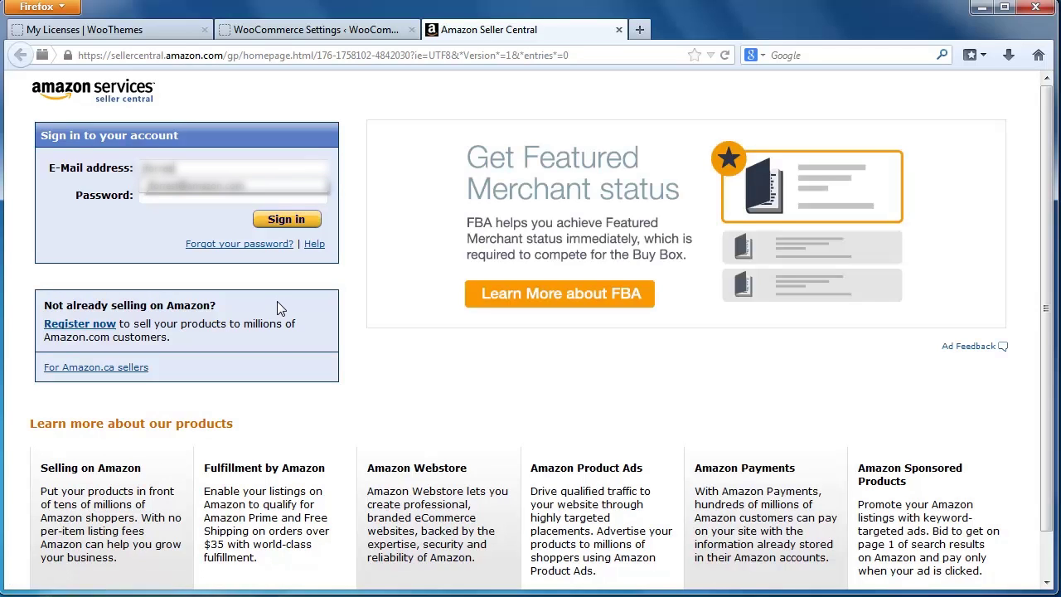
key("Tab")
type("••••••••••••••")
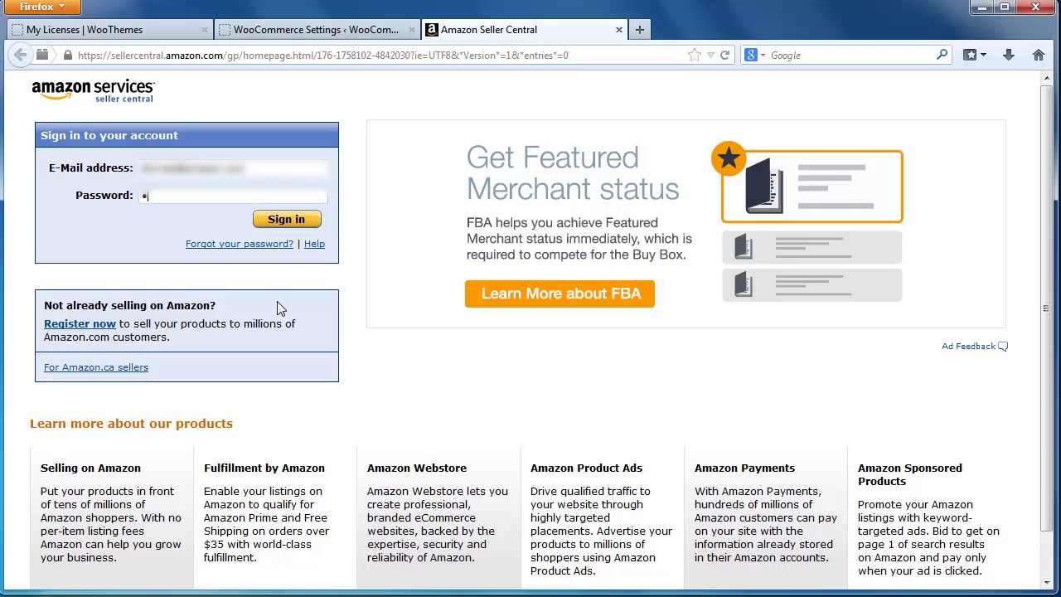
type("•••••")
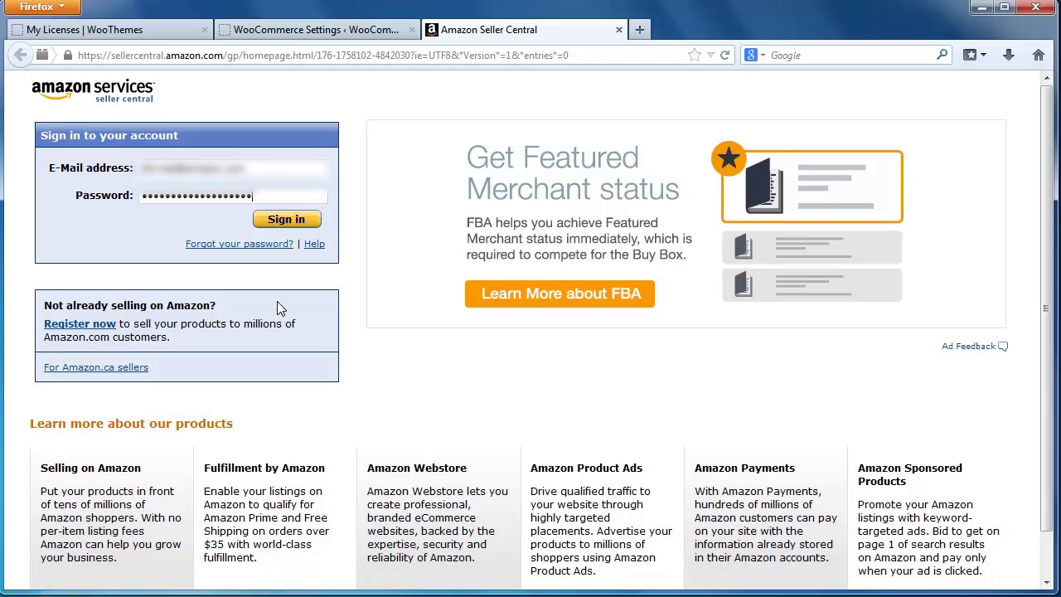
left_click(280, 222)
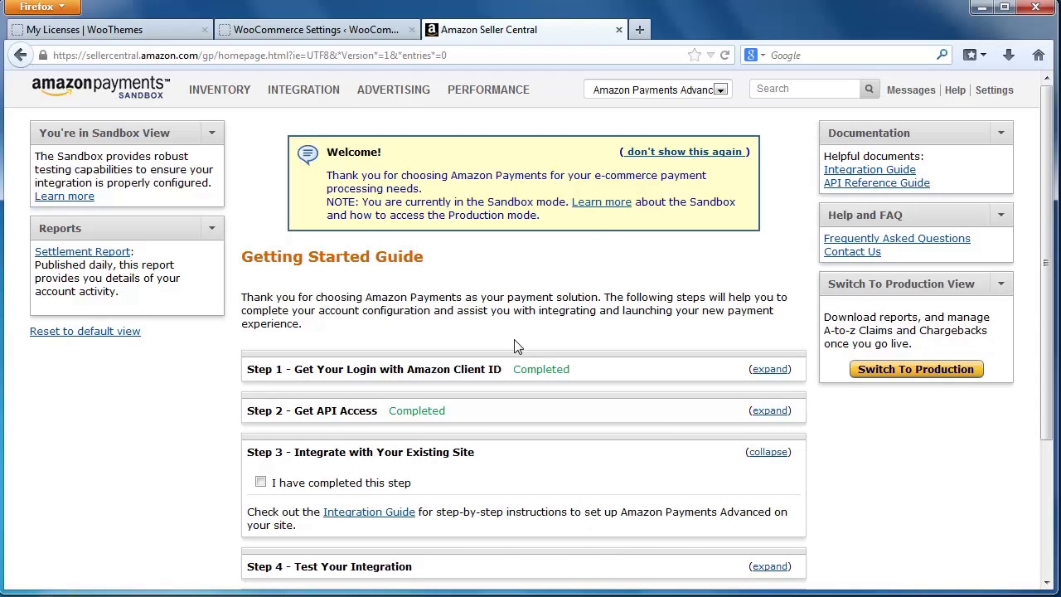
- Switch to the Amazon Payments Advanced production view and select the Merchant ID on Integration Settings
left_click(705, 92)
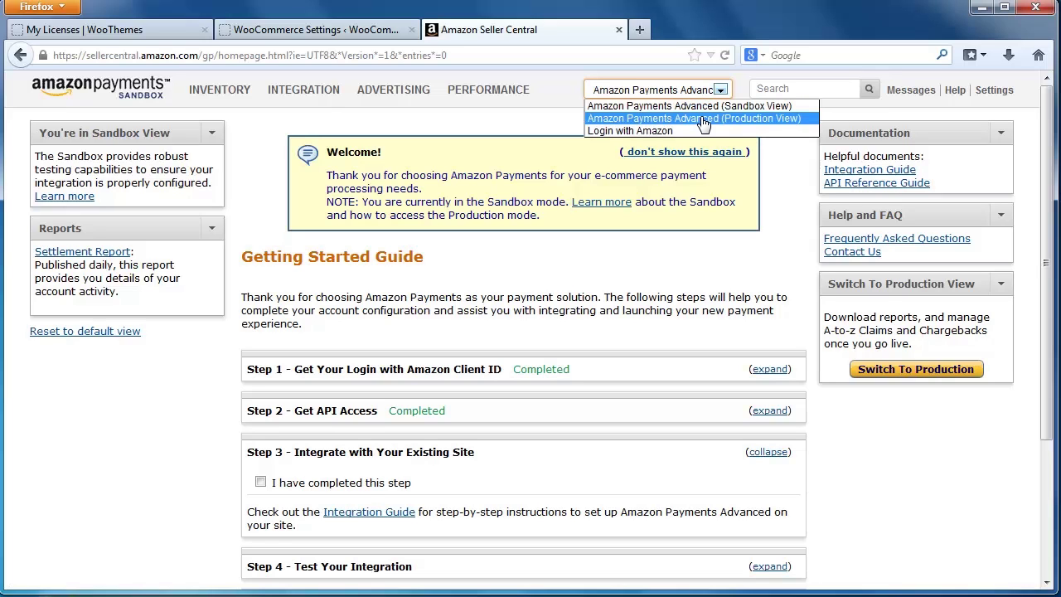
left_click(703, 119)
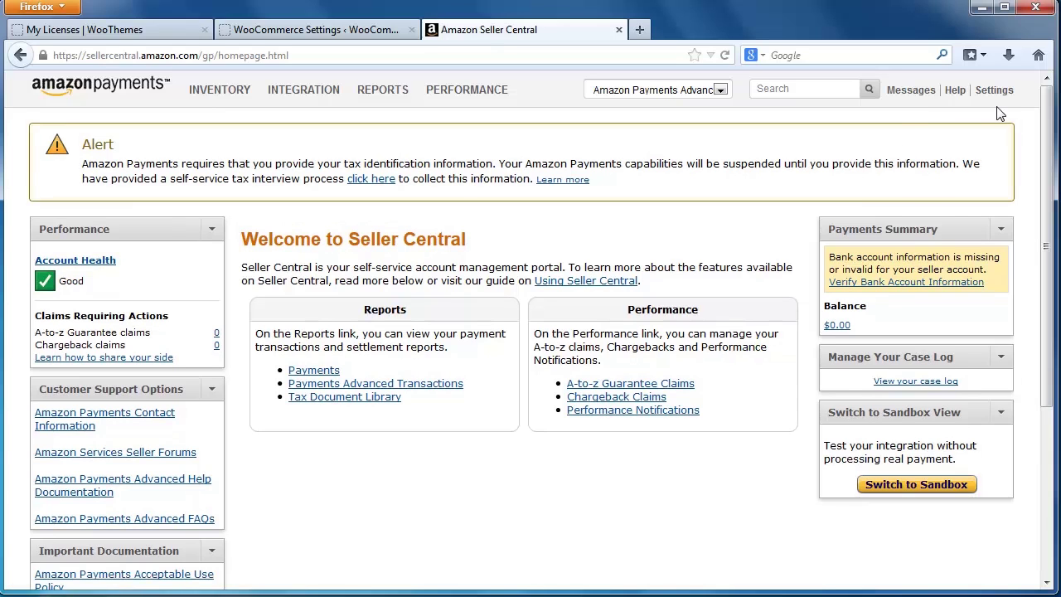
mouse_move(1008, 102)
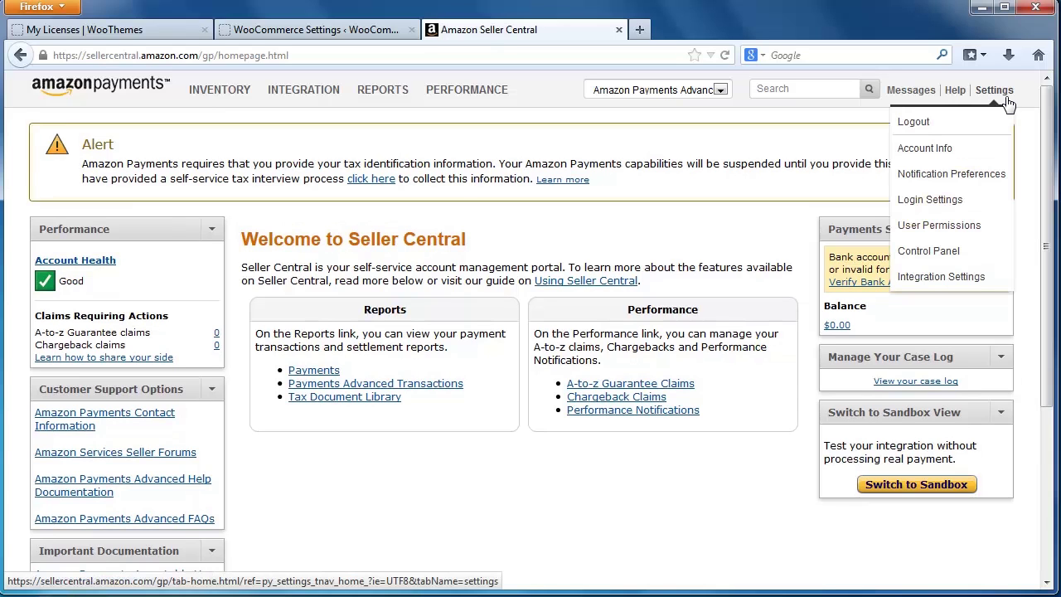
left_click(946, 279)
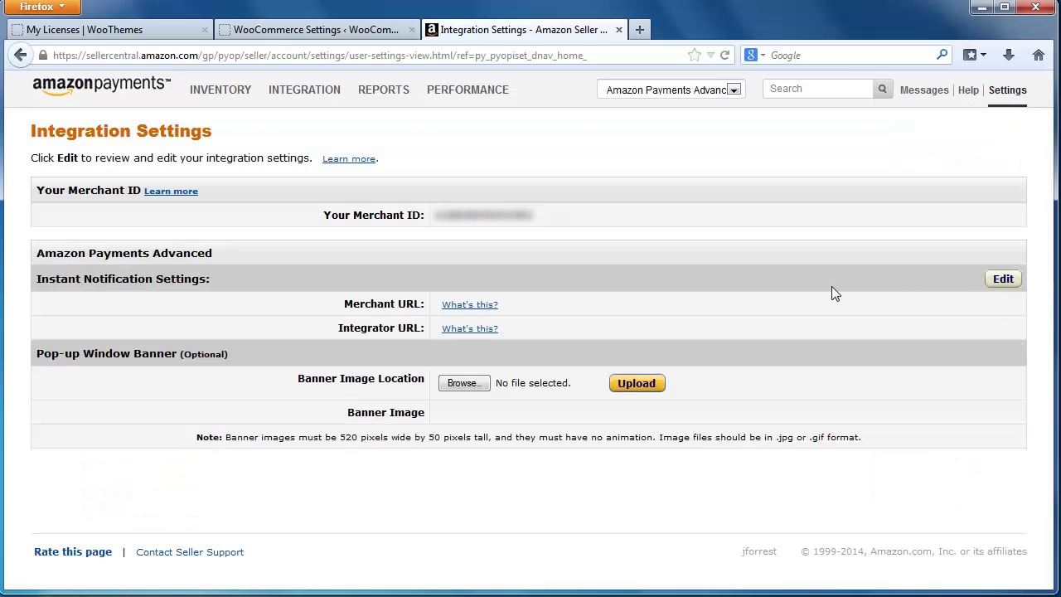
double_click(486, 216)
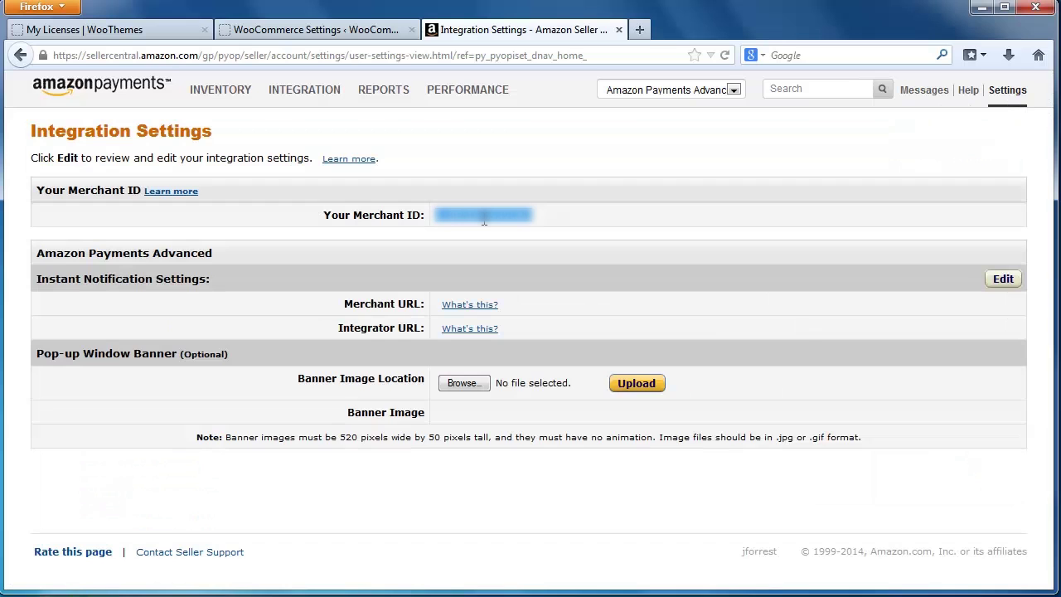
- Paste the copied Merchant ID into the WooCommerce Seller ID field, then return to Seller Central
left_click(343, 30)
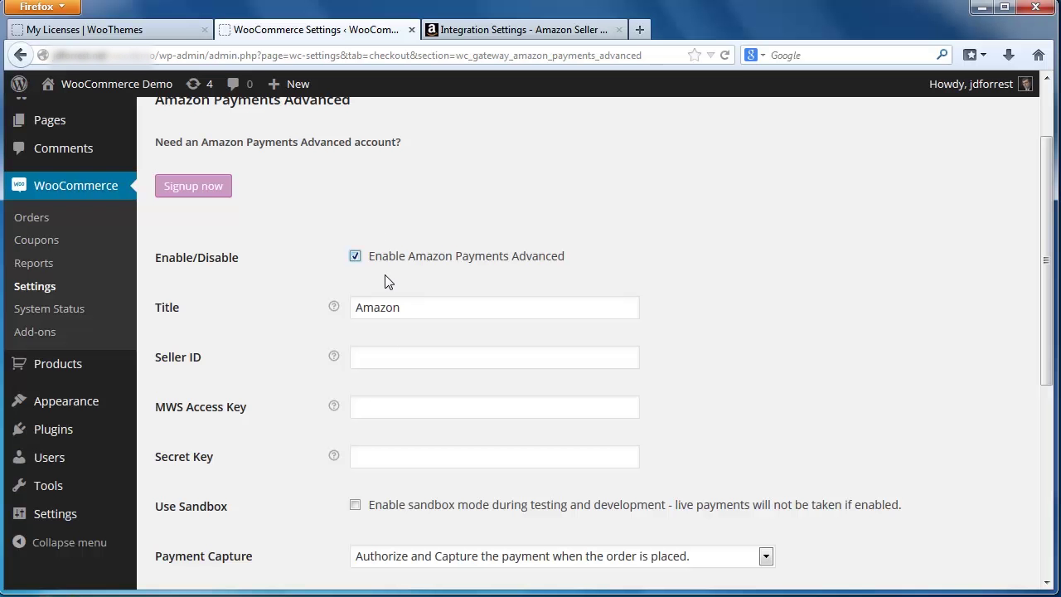
left_click(400, 360)
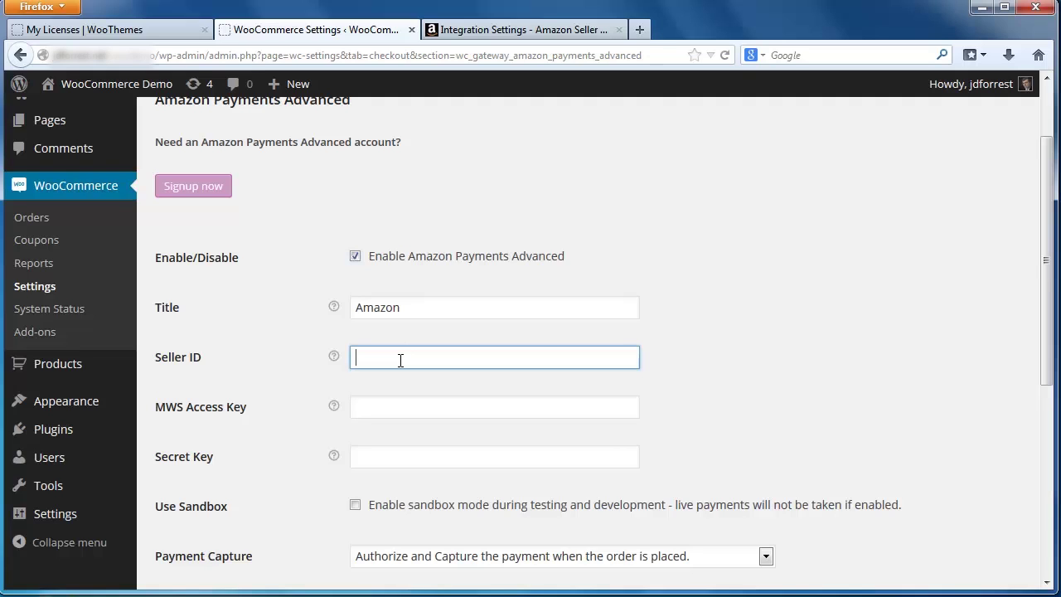
key("ctrl+v")
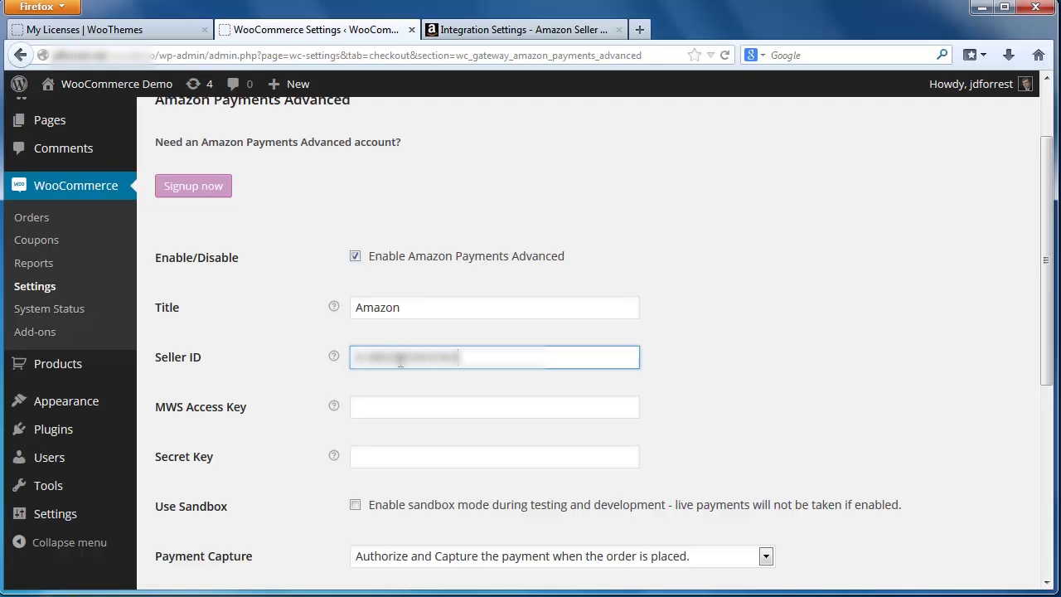
left_click(488, 30)
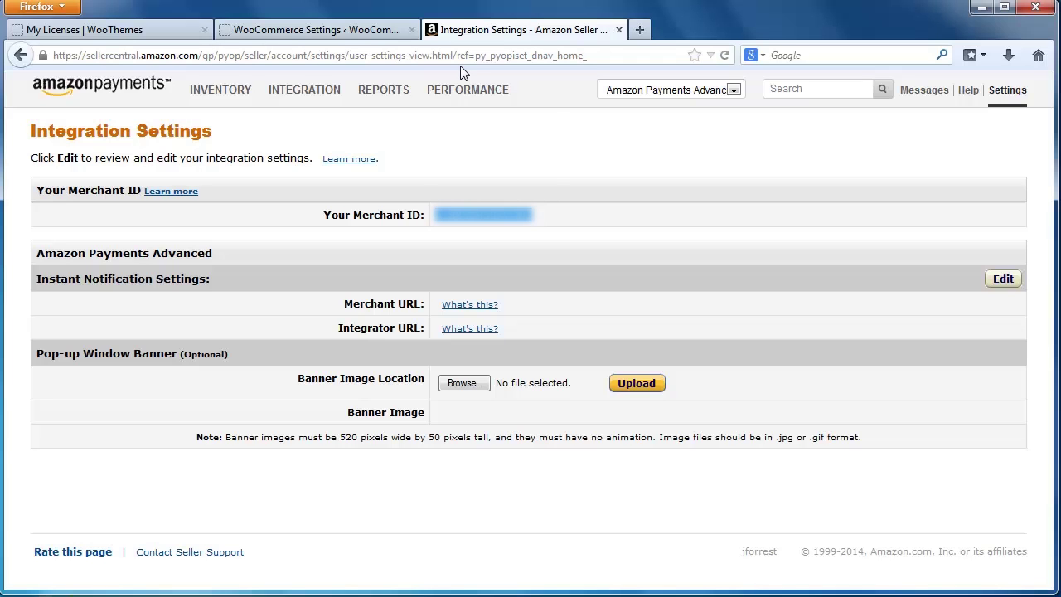
- On the MWS Access Key page, reveal the Secret Access Key and select the Access Key ID
mouse_move(316, 102)
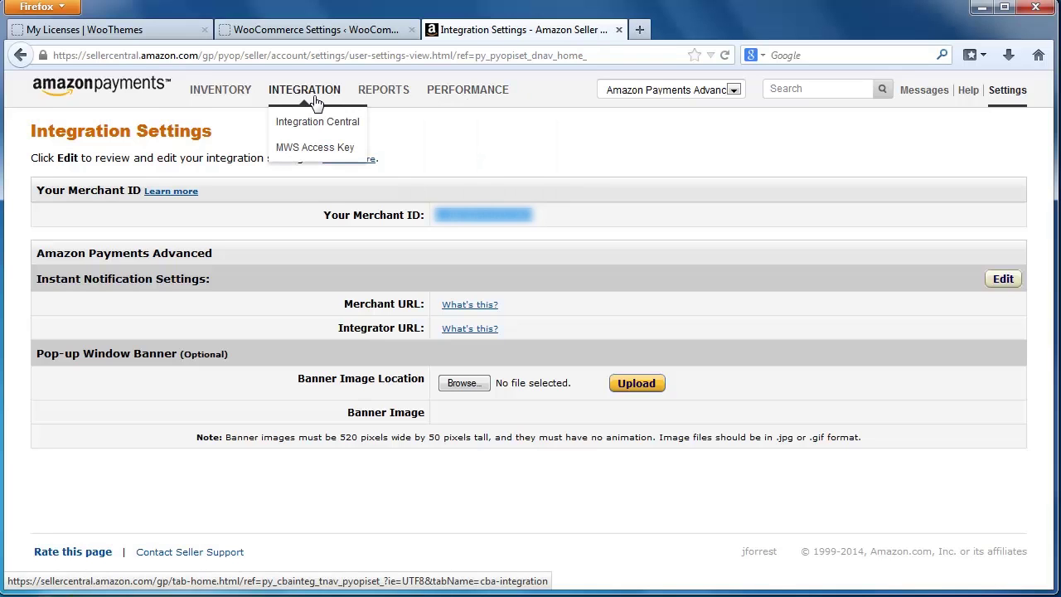
left_click(316, 148)
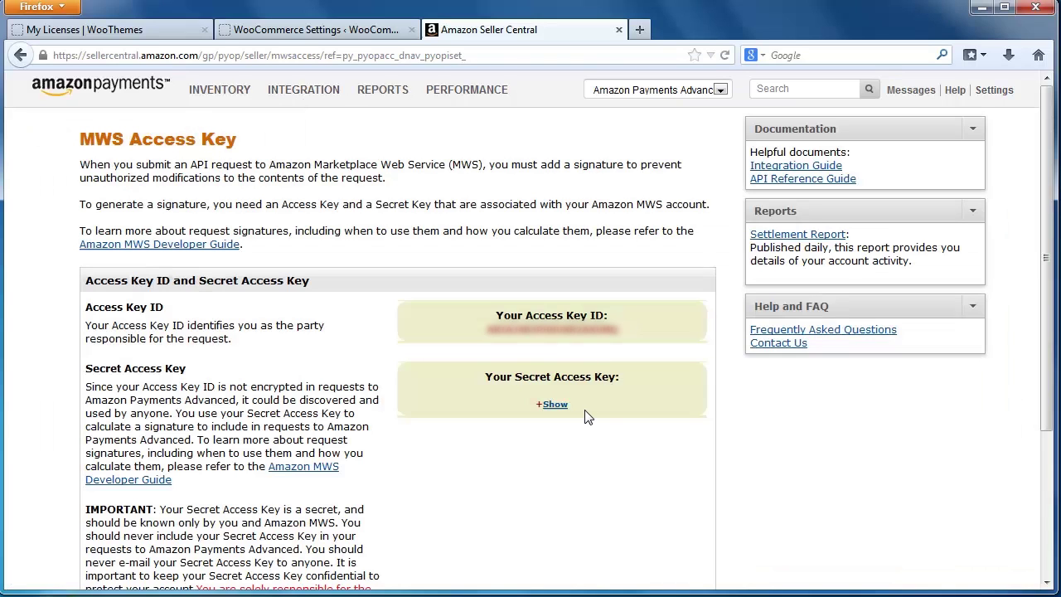
left_click(553, 407)
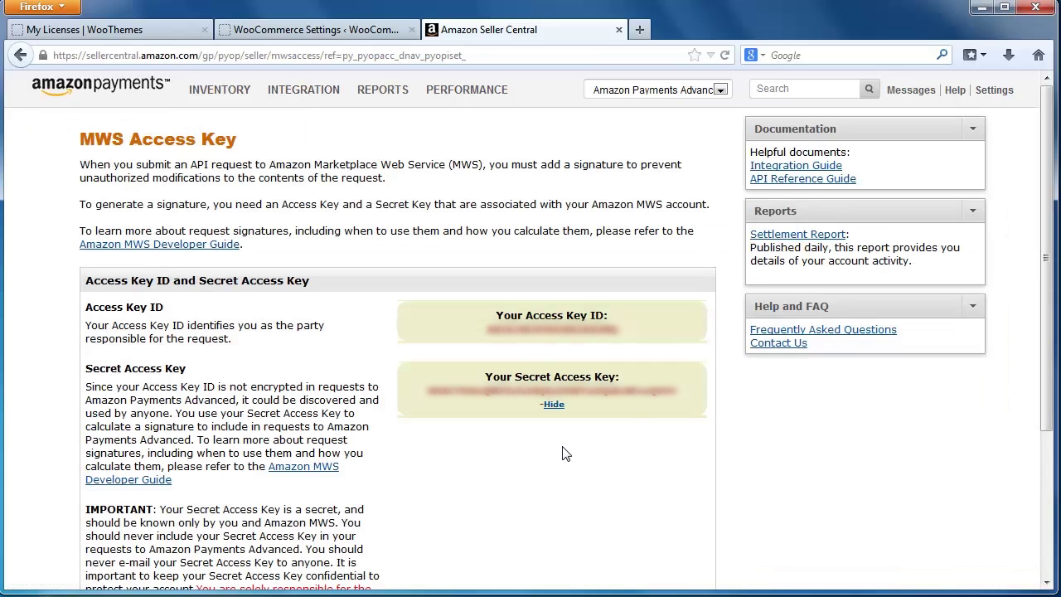
double_click(557, 333)
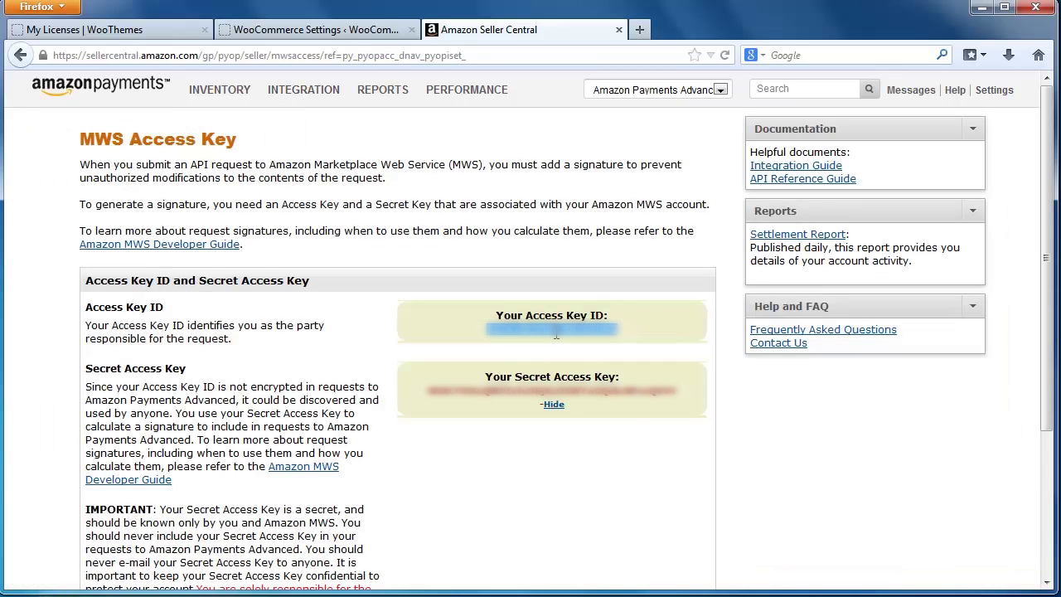
- Paste the Access Key ID into MWS Access Key and the copied Secret Access Key into Secret Key
left_click(315, 29)
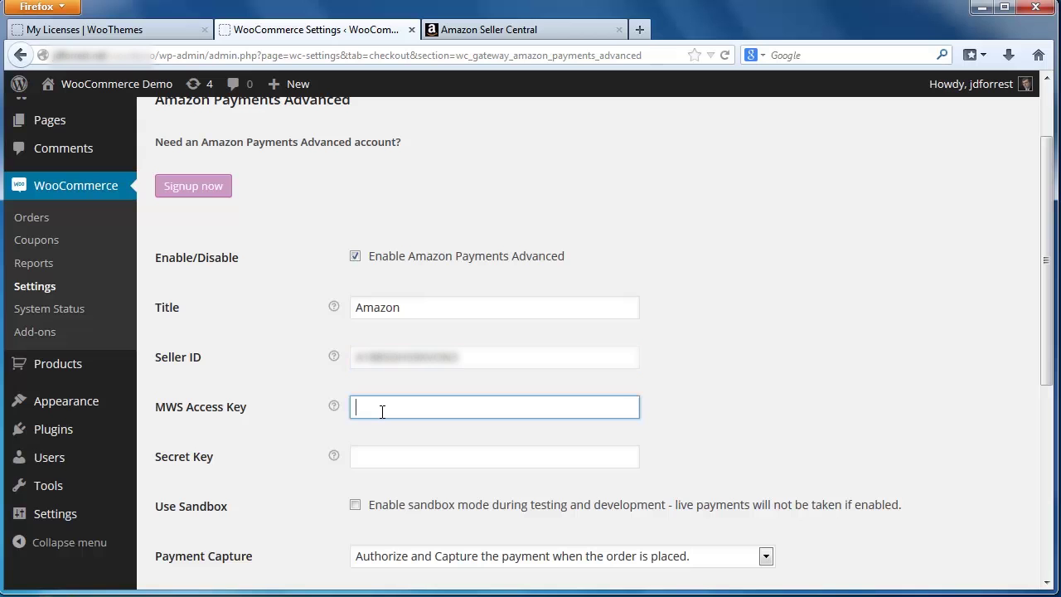
key("ctrl+v")
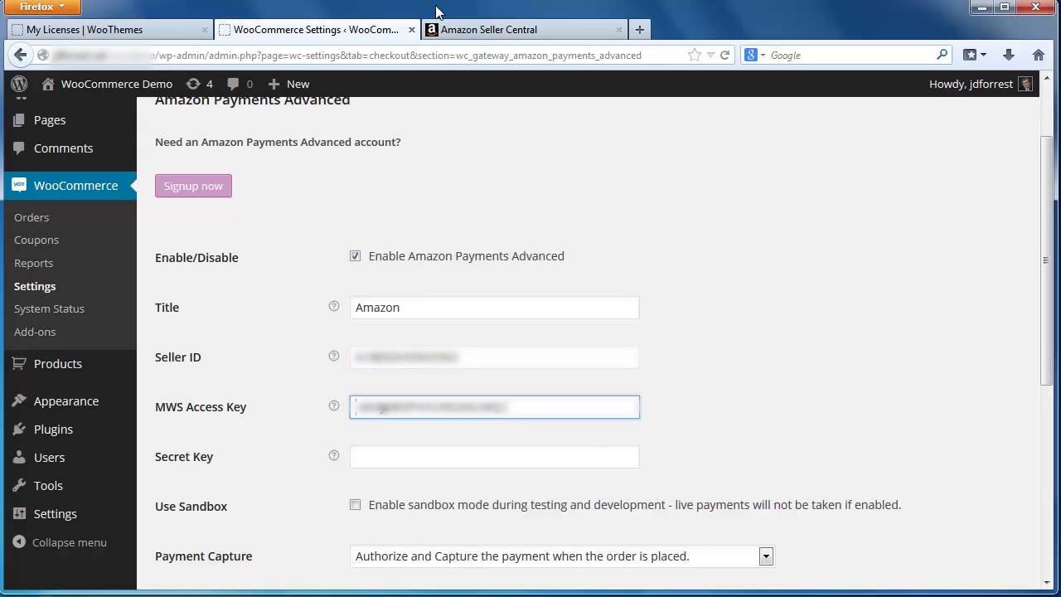
left_click(452, 29)
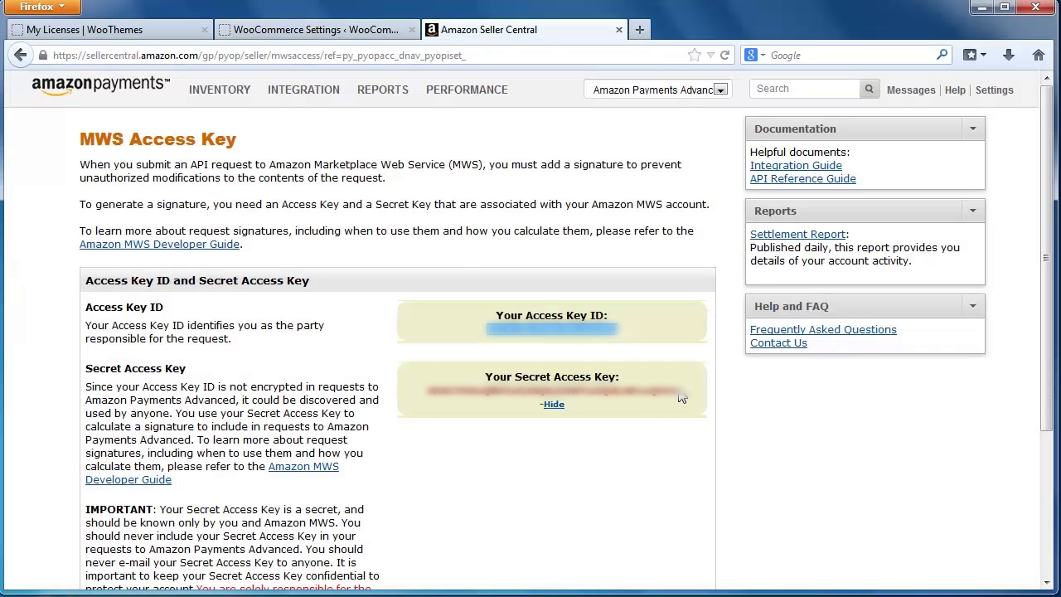
left_click_drag(682, 393, 430, 391)
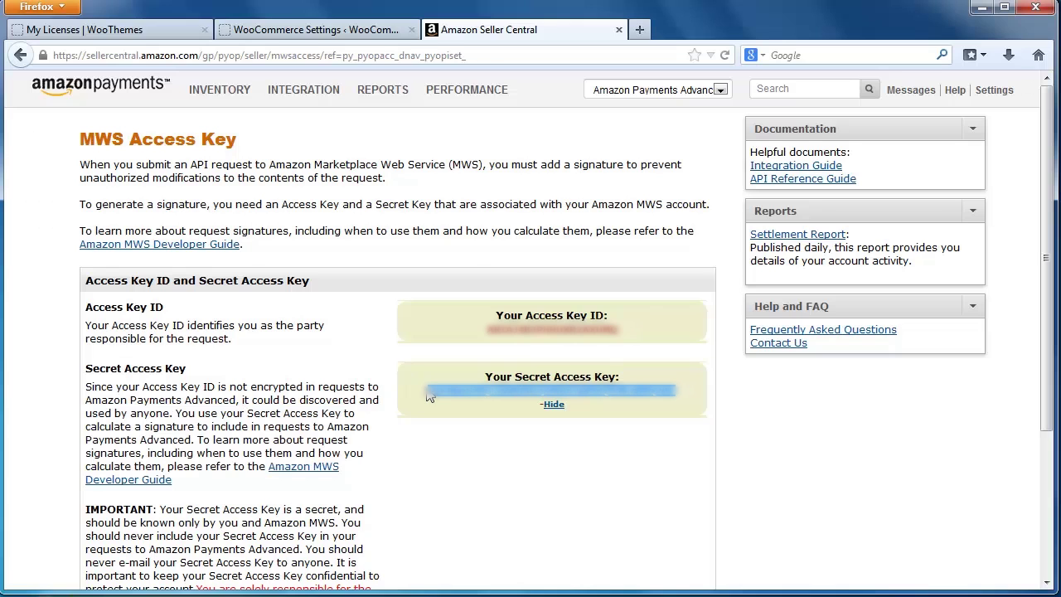
key("ctrl+c")
left_click(367, 30)
left_click(410, 456)
key("ctrl+v")
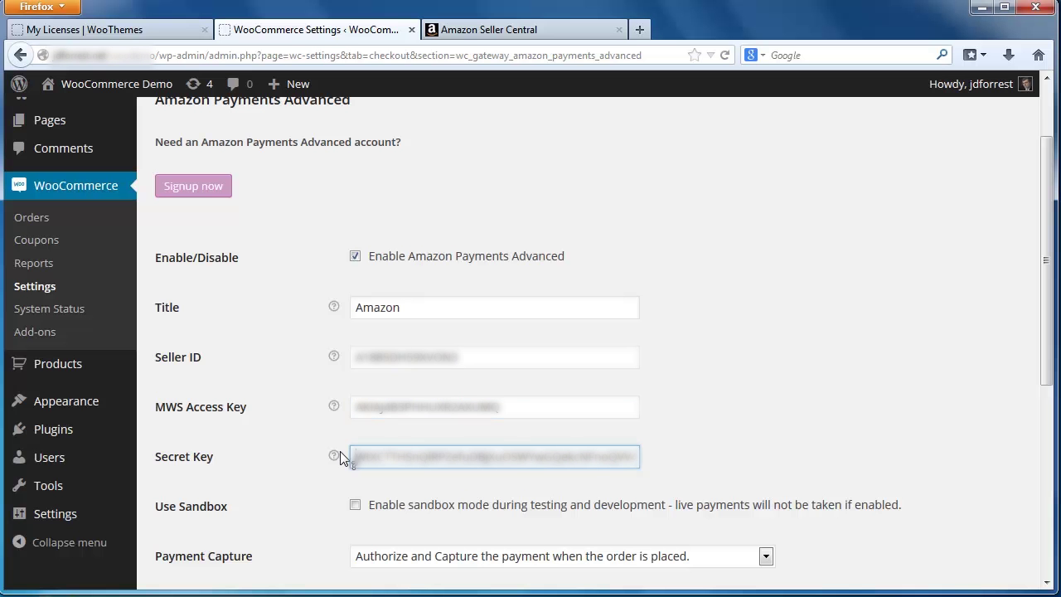
- Tick Use Sandbox and save the Amazon Payments Advanced settings
left_click(330, 517)
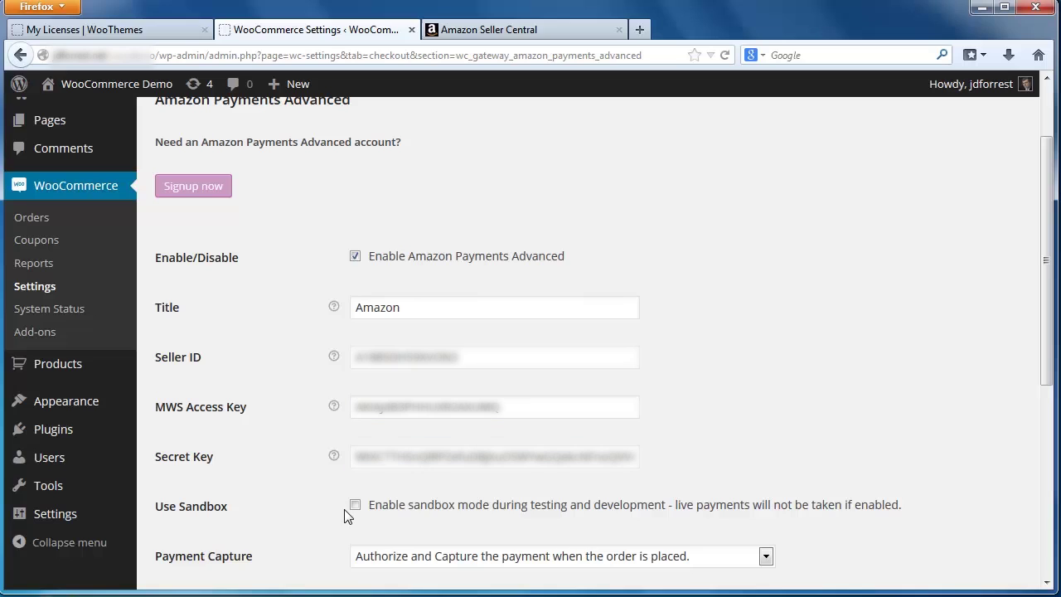
left_click(355, 507)
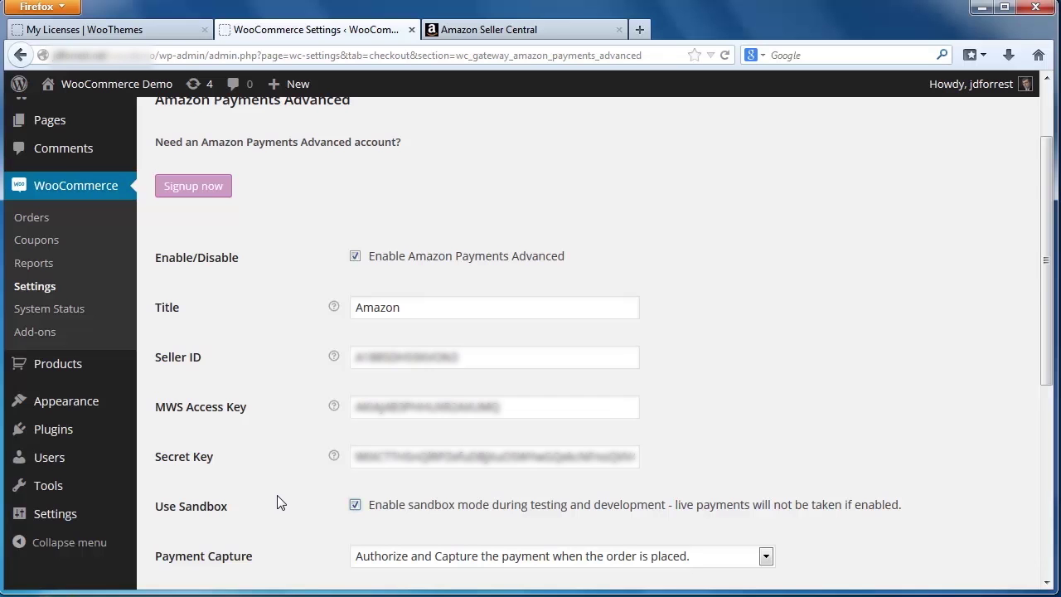
scroll(278, 500, "down", 2)
scroll(277, 503, "down", 6)
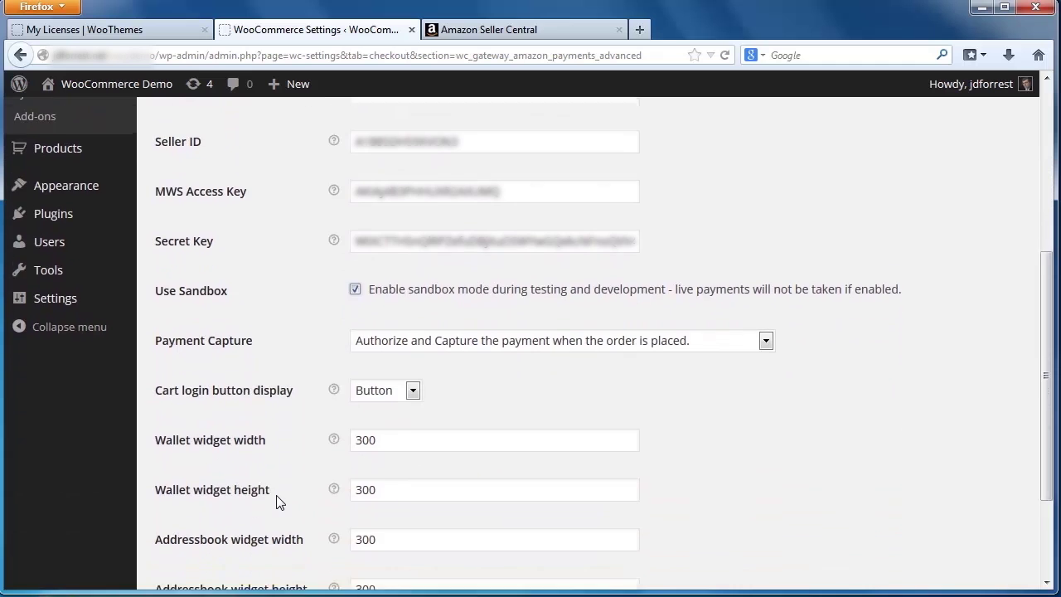
left_click(216, 504)
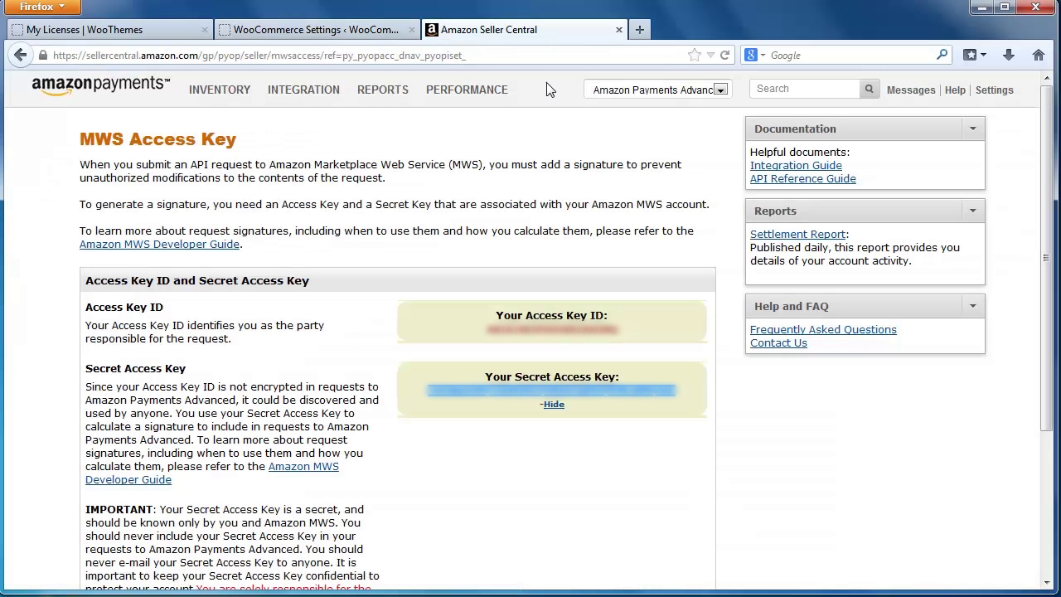
- Switch Seller Central to the sandbox view and open the Create a test account page for test buyers
left_click(635, 89)
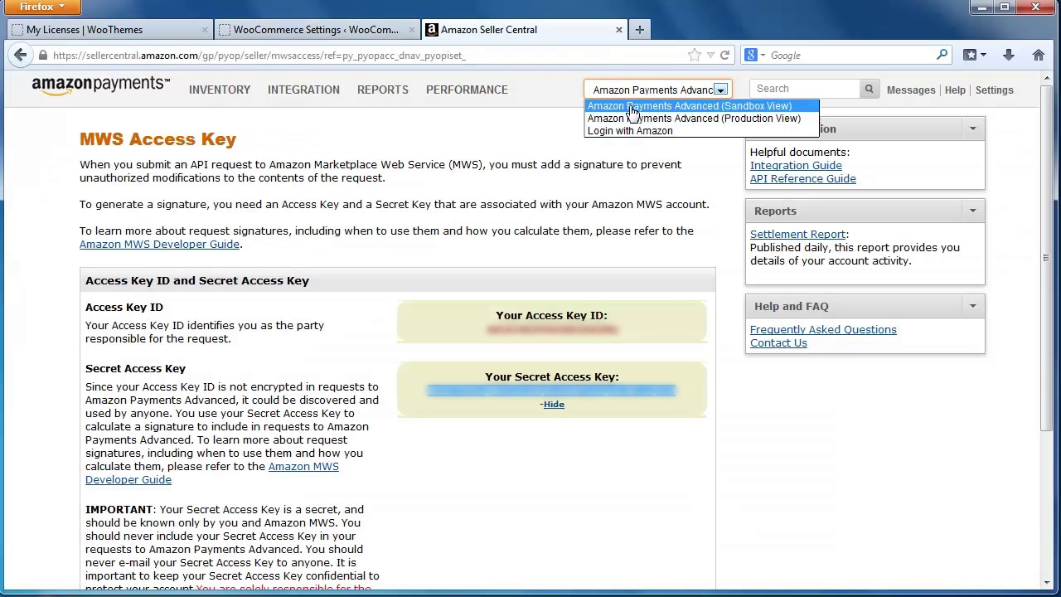
left_click(631, 106)
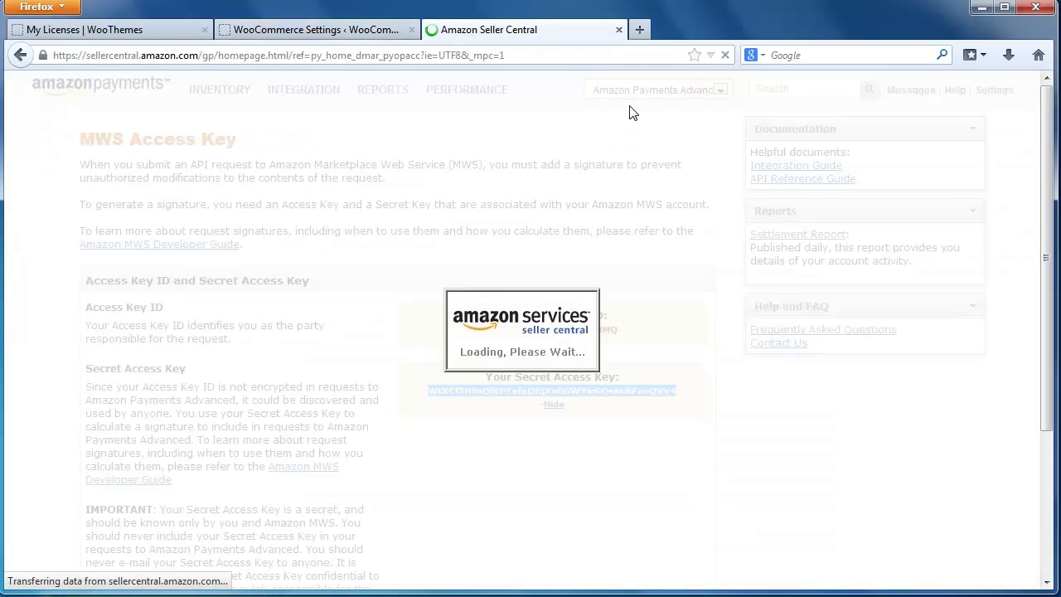
mouse_move(330, 98)
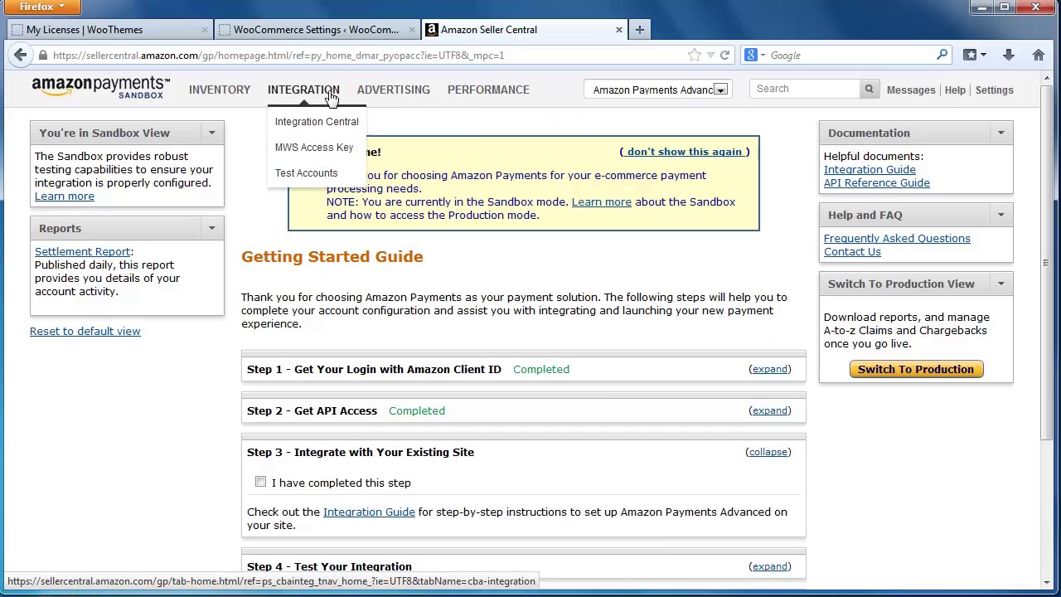
left_click(319, 178)
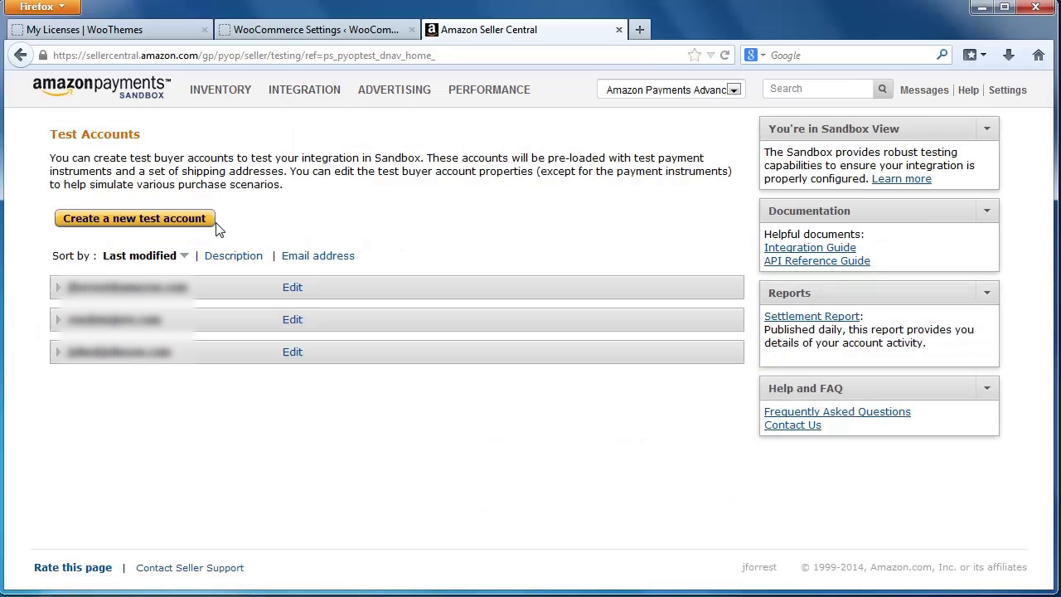
left_click(200, 221)
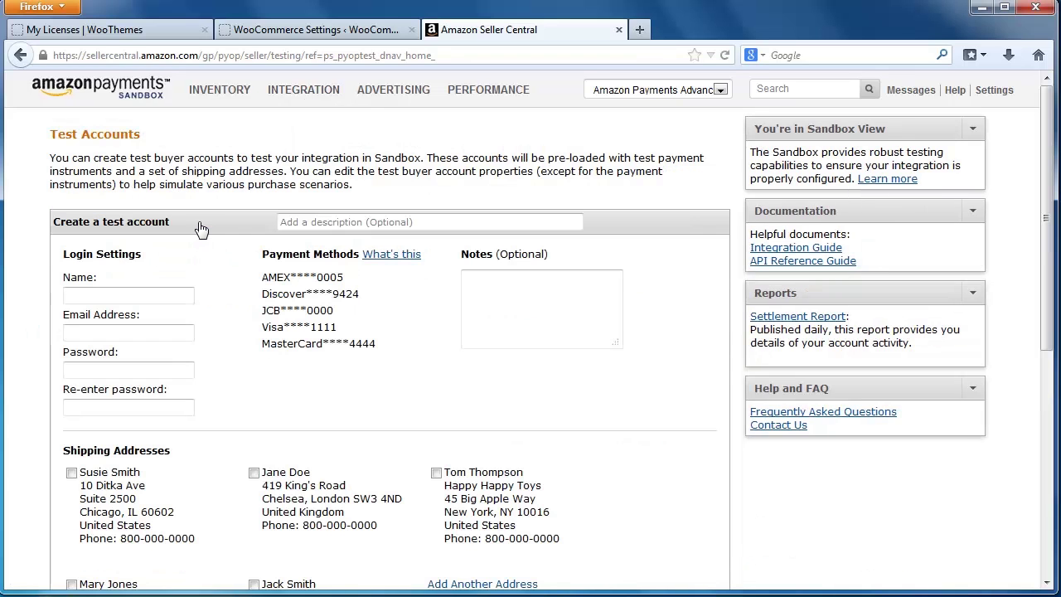
scroll(238, 273, "down", 2)
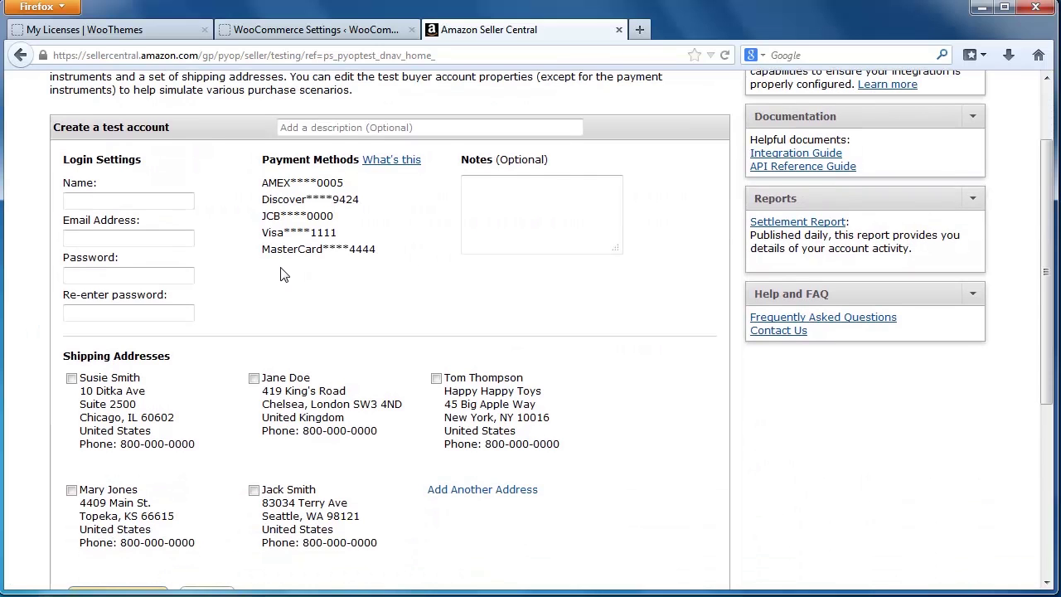
scroll(284, 273, "down", 4)
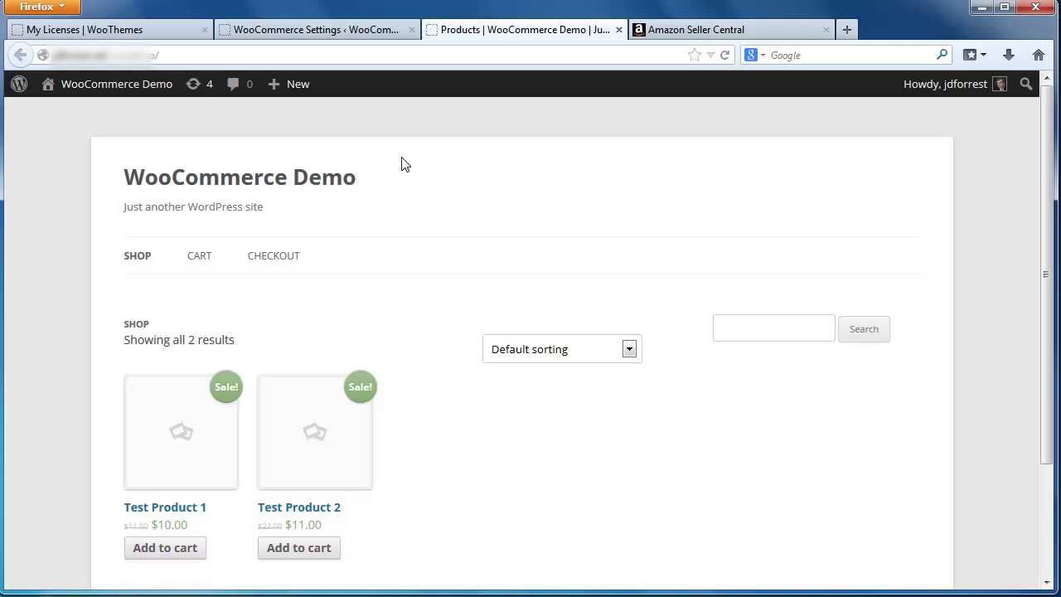
- Add Test Product 1 ($10.00) and Test Product 2 ($11.00) to the cart and view it
scroll(404, 163, "down", 2)
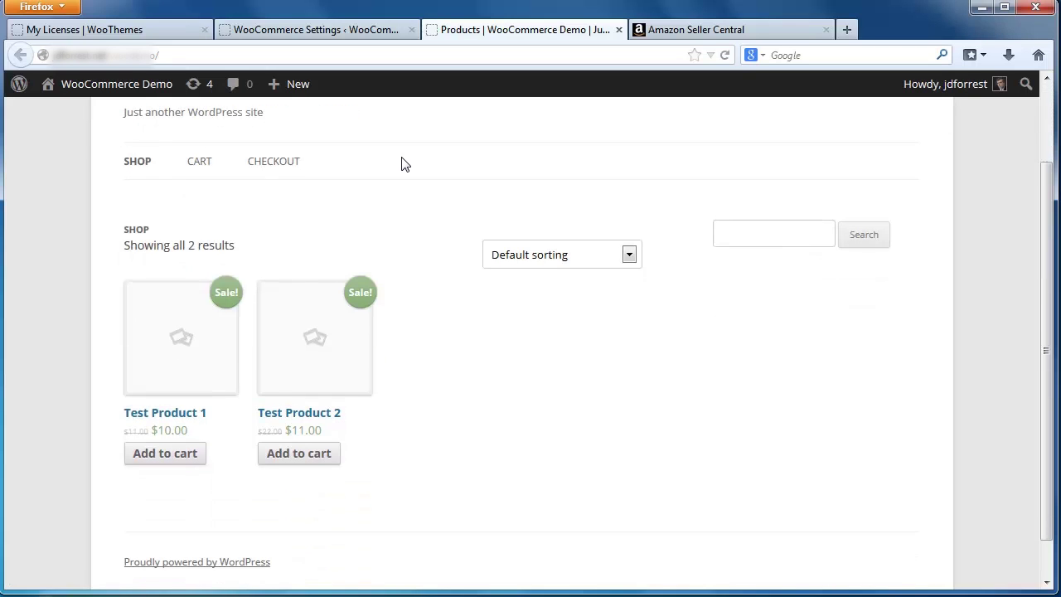
left_click(158, 457)
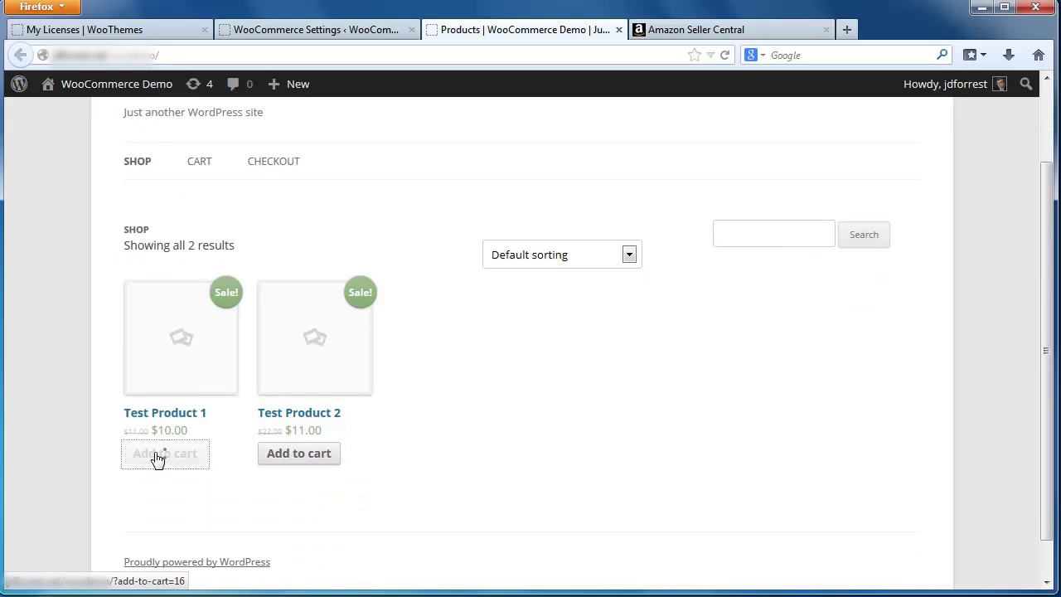
left_click(304, 464)
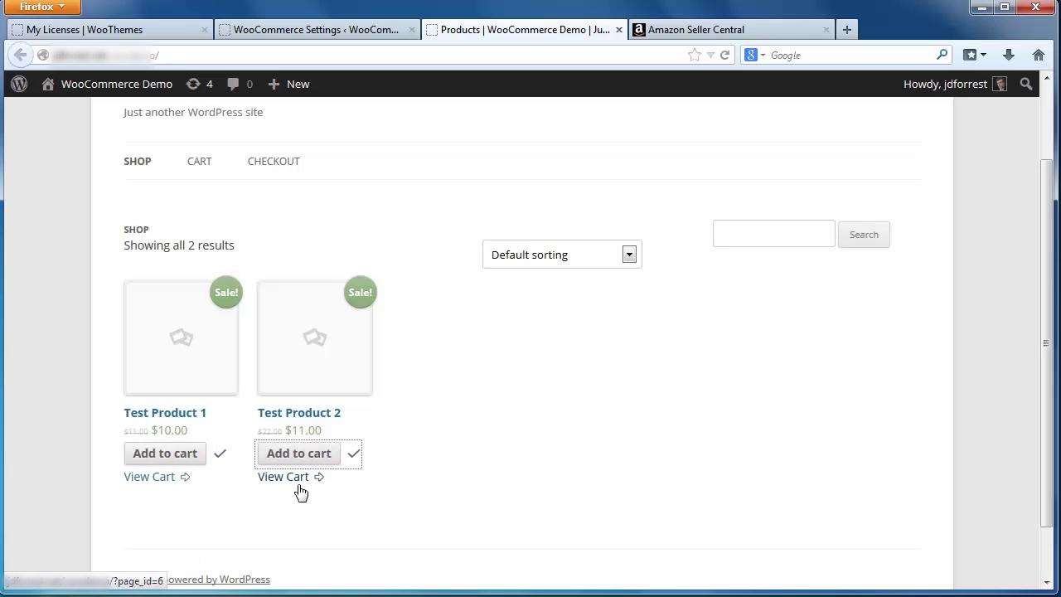
left_click(297, 485)
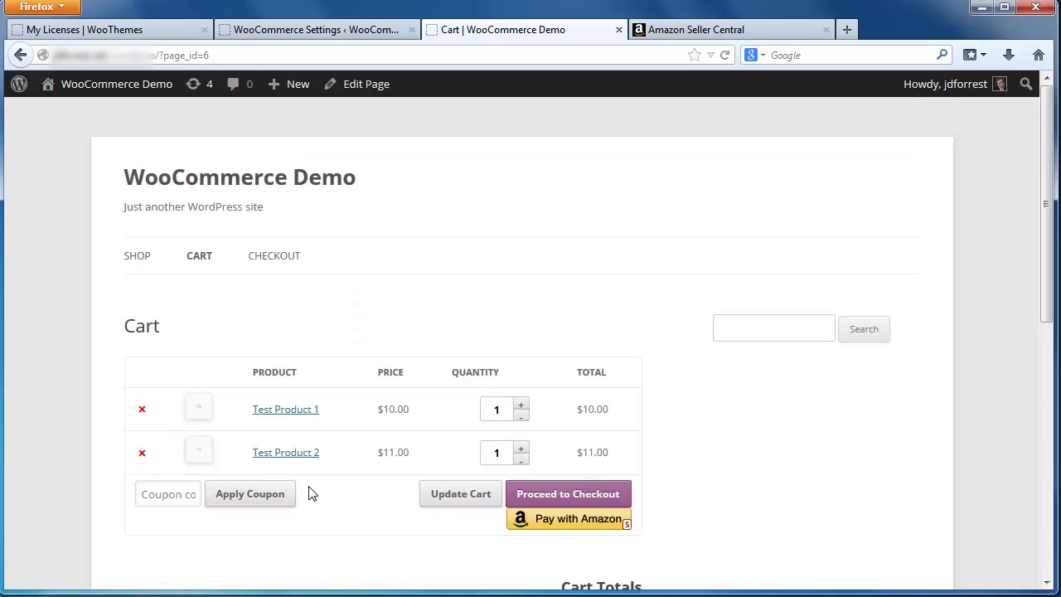
- Pay with Amazon and sign in using the sandbox test buyer's e-mail and password
left_click(582, 521)
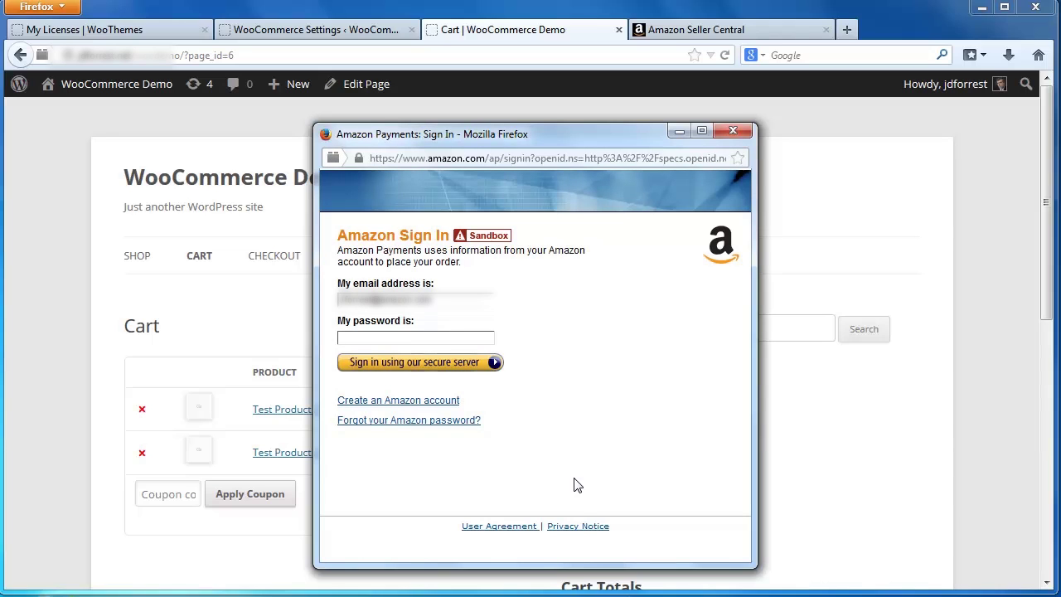
left_click_drag(433, 300, 290, 303)
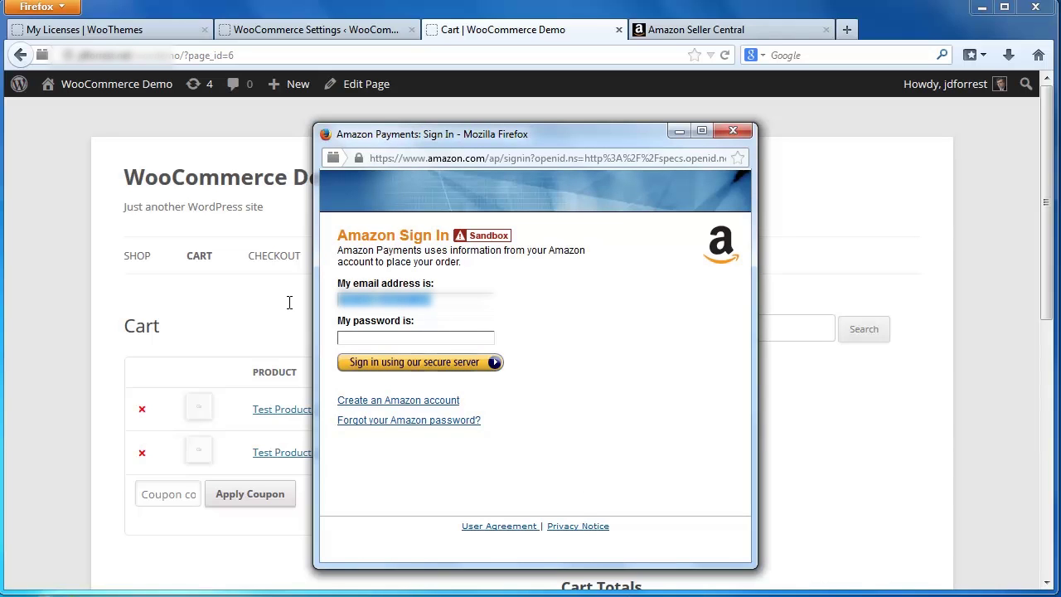
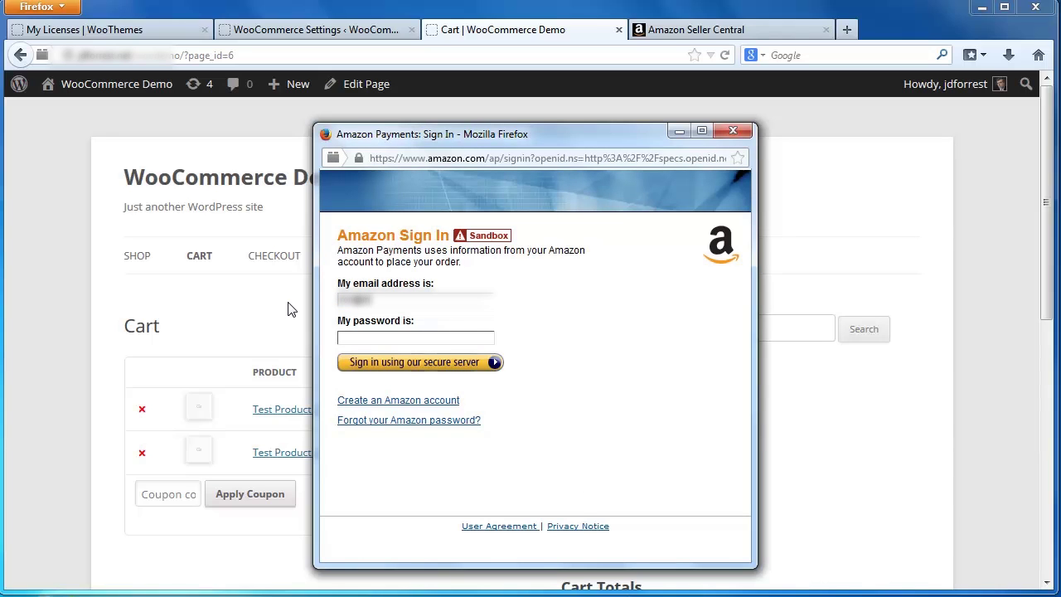
key("Tab")
type("******")
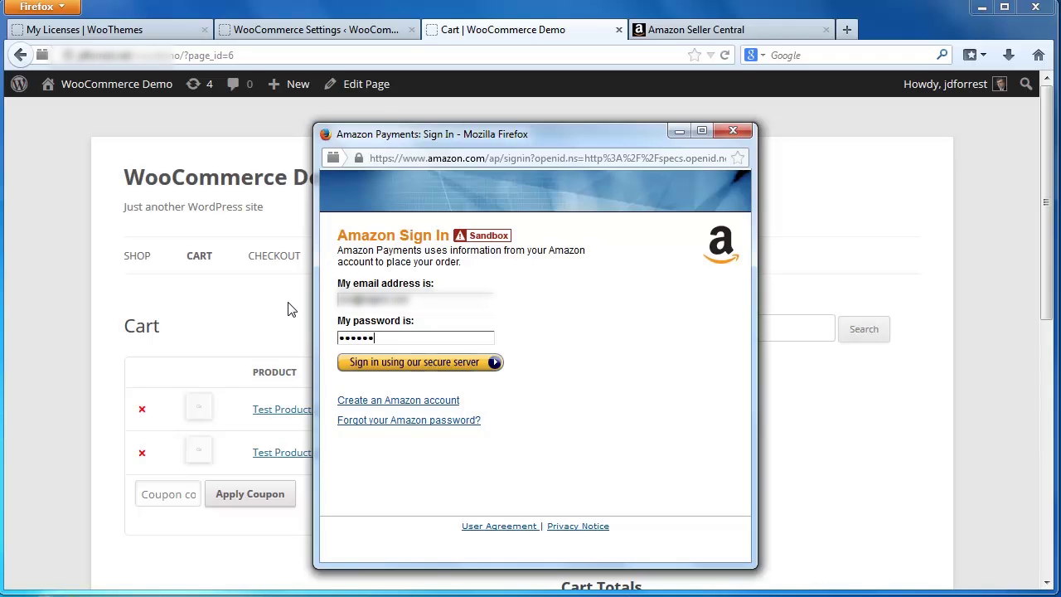
left_click(397, 365)
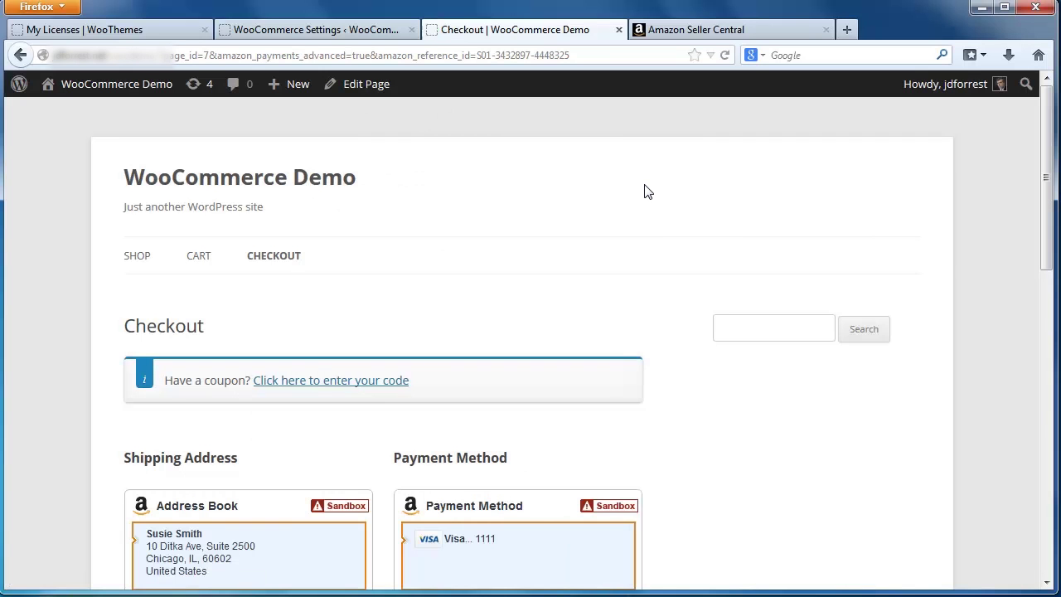
- Place the $21.00 checkout order using Amazon as the payment method
scroll(648, 191, "down", 4)
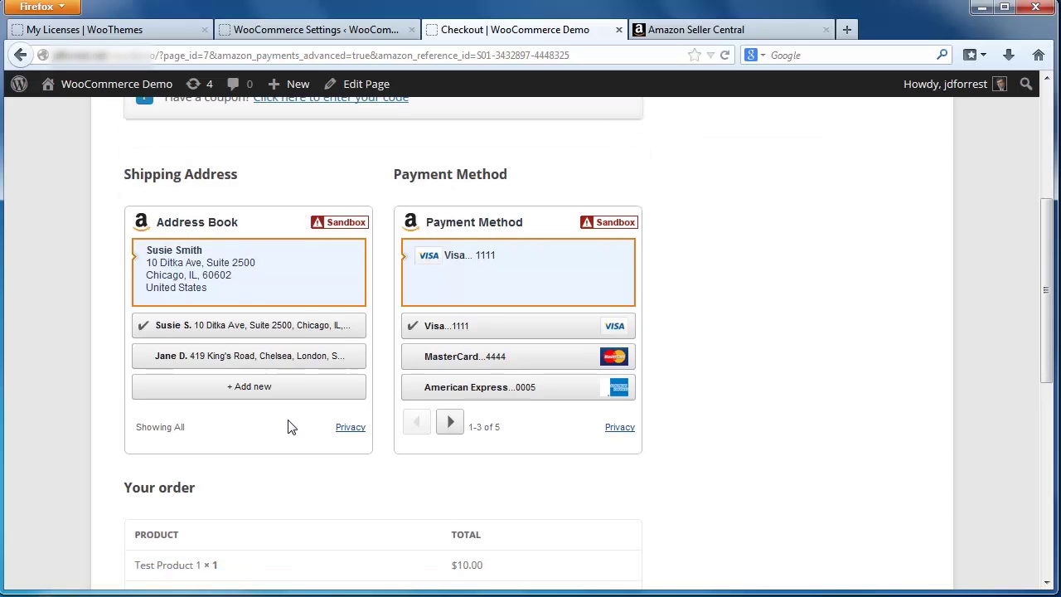
scroll(286, 417, "down", 5)
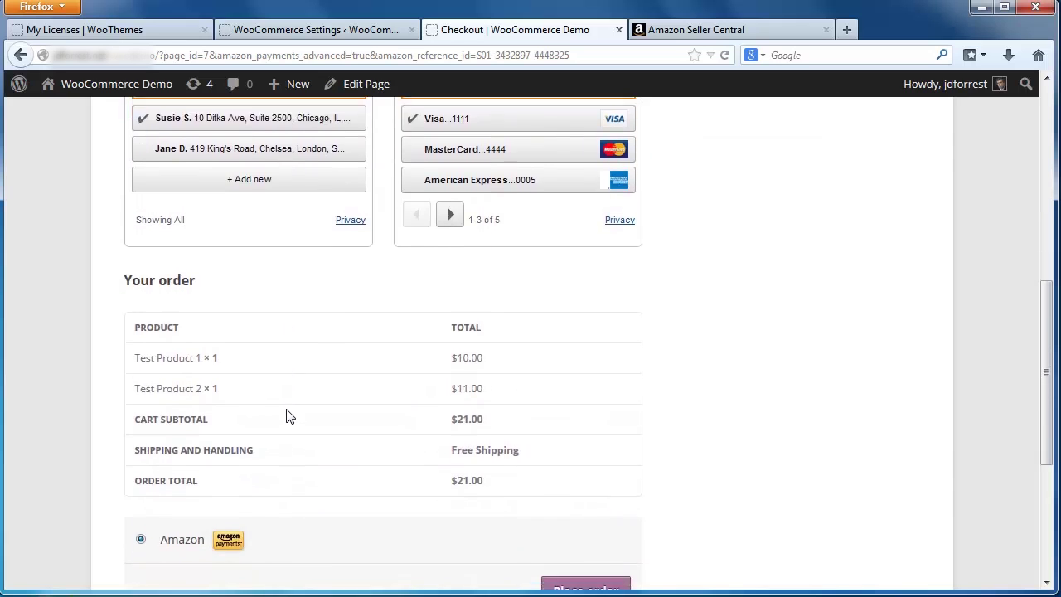
scroll(287, 417, "down", 4)
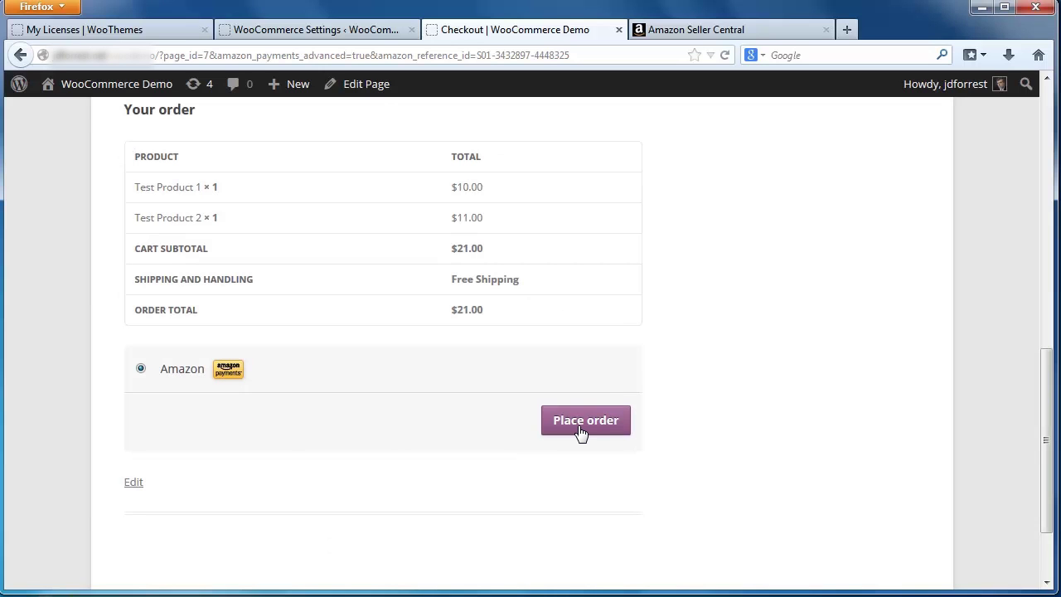
left_click(580, 428)
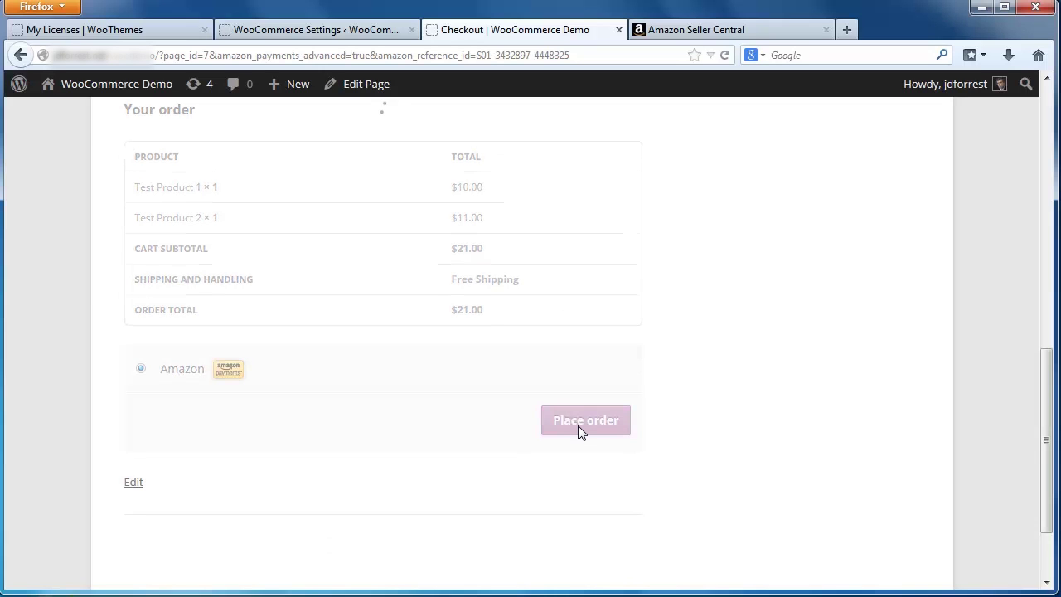
scroll(581, 431, "down", 2)
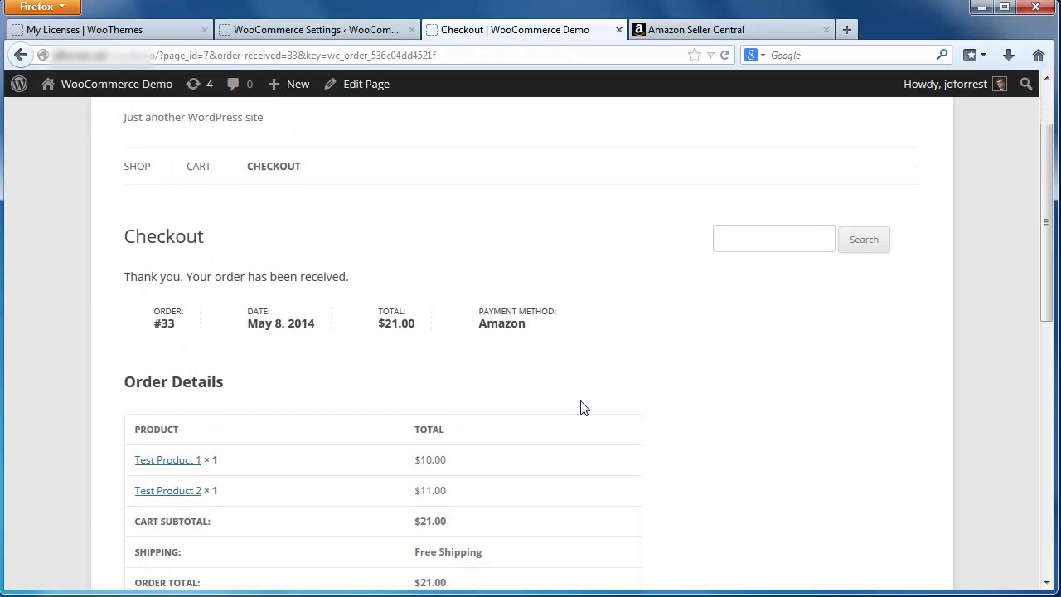
- Return to the WooCommerce settings window and view the Orders list showing the $21.00 Amazon order
left_click(312, 32)
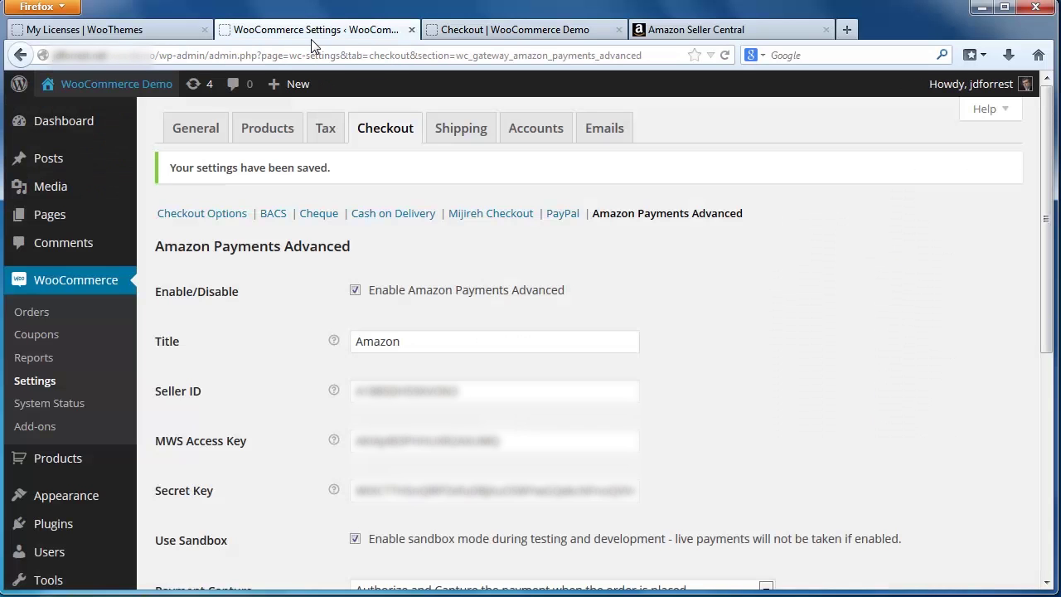
left_click(40, 317)
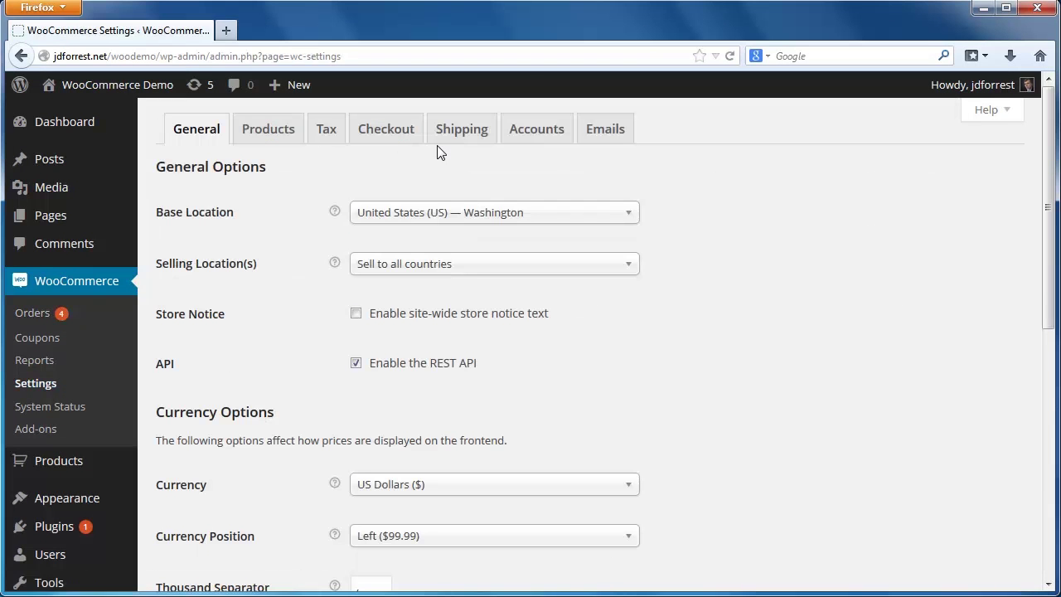
- Uncheck Use Sandbox under Checkout > Amazon Payments Advanced and save the settings
left_click(395, 135)
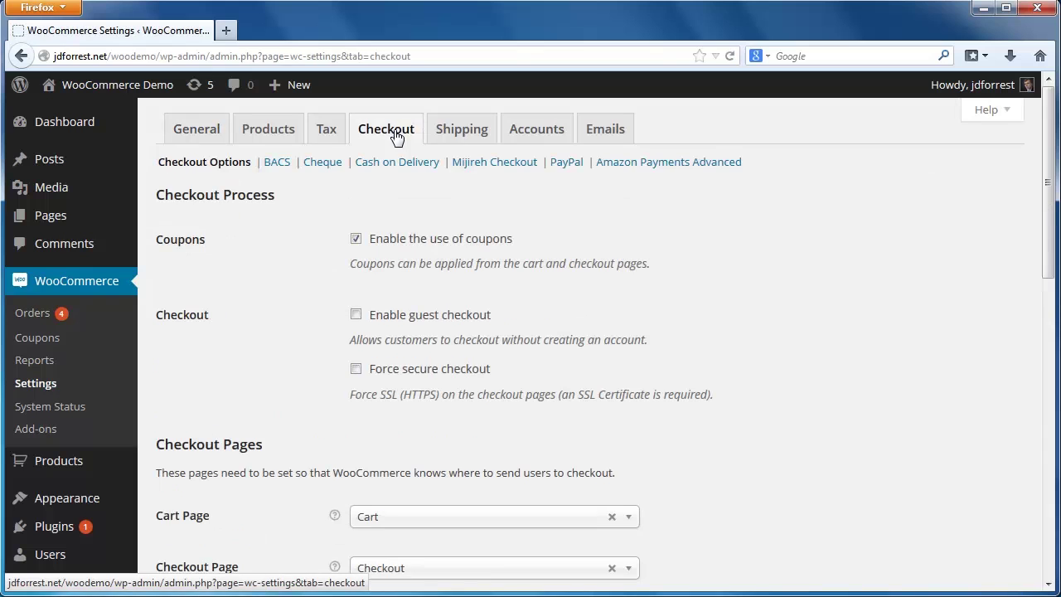
left_click(669, 166)
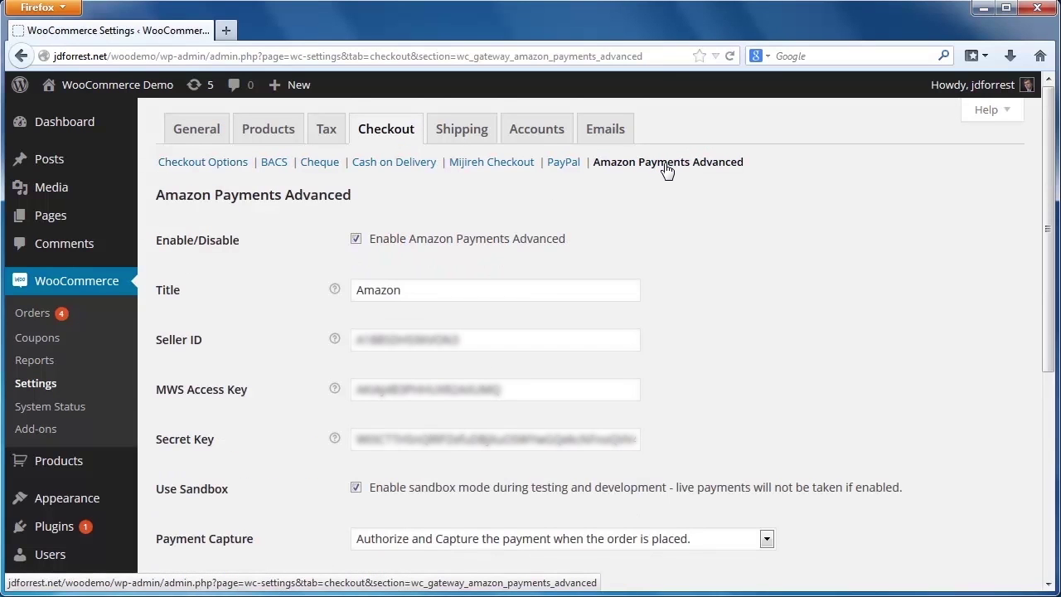
left_click(357, 489)
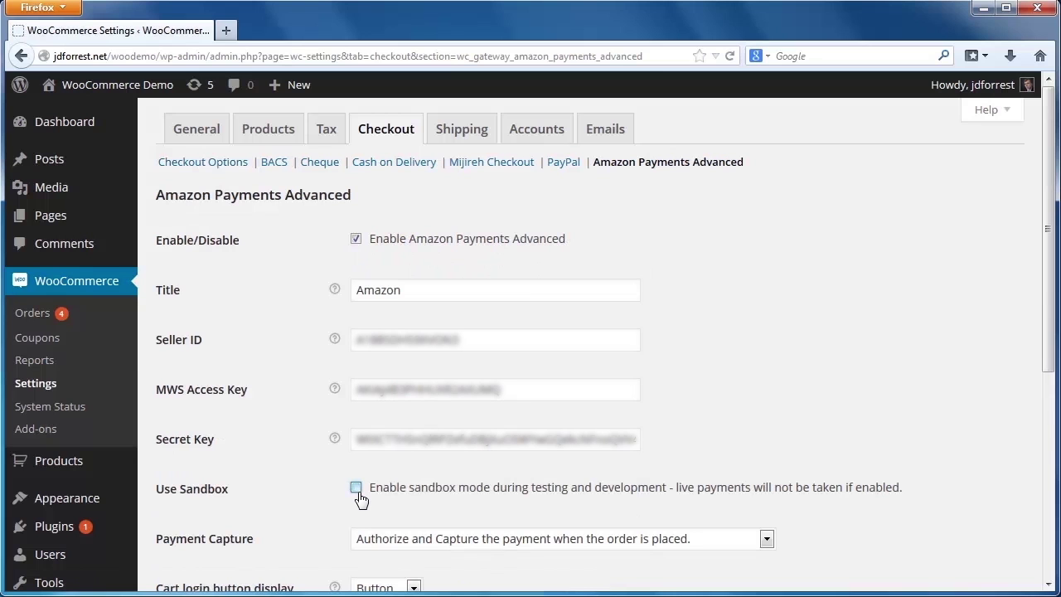
scroll(523, 454, "down", 4)
scroll(523, 452, "down", 3)
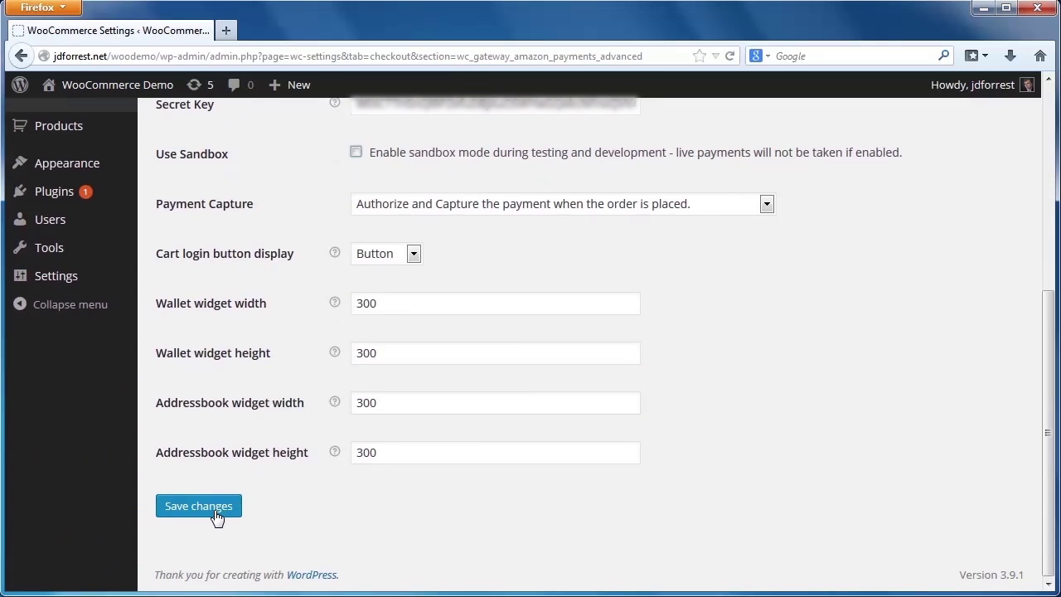
left_click(215, 512)
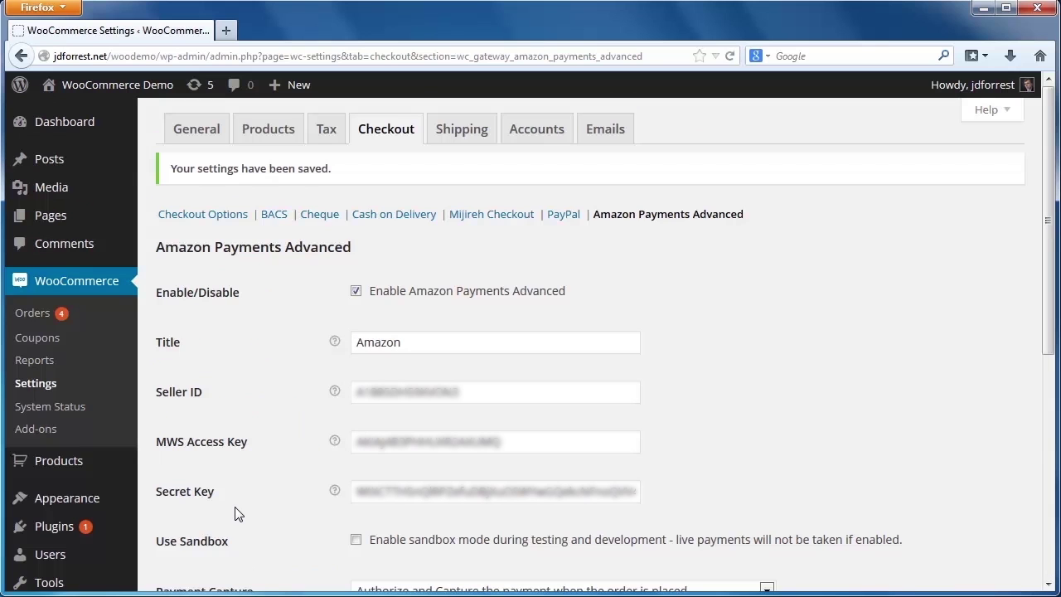